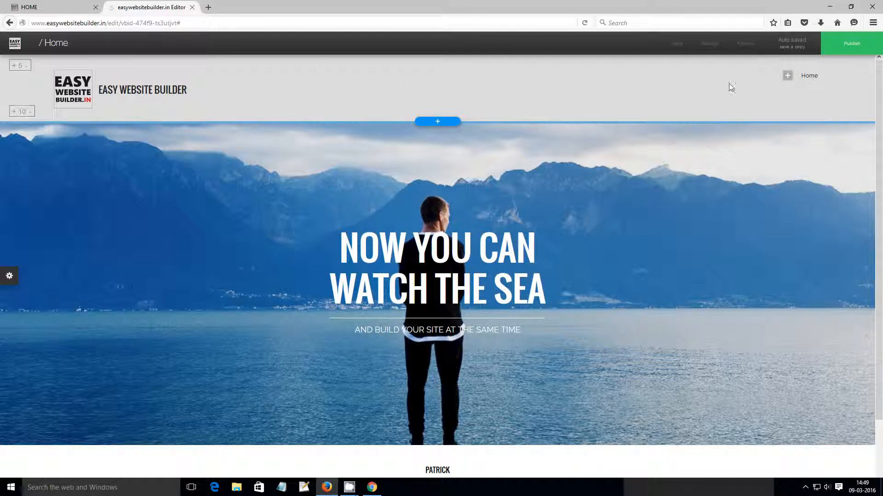
- Examine the template showcase section on the live home page as a reference, returning to the site editor
scroll(516, 83, down, 2)
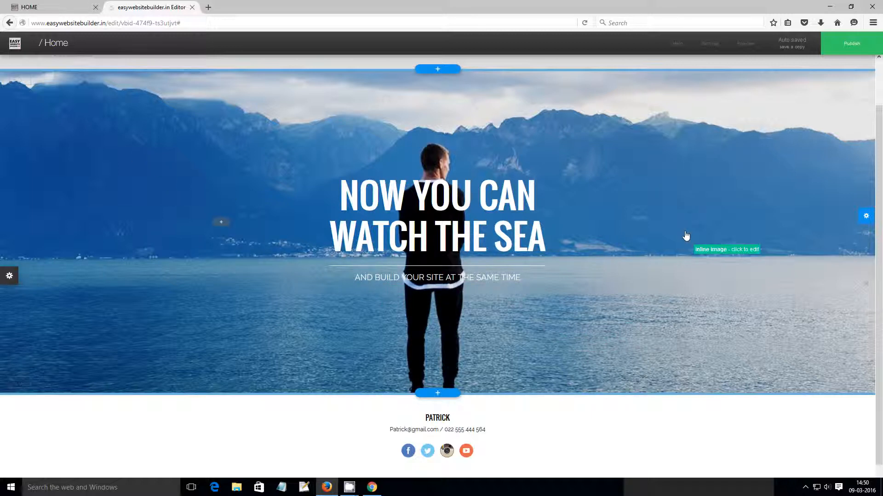
click(54, 6)
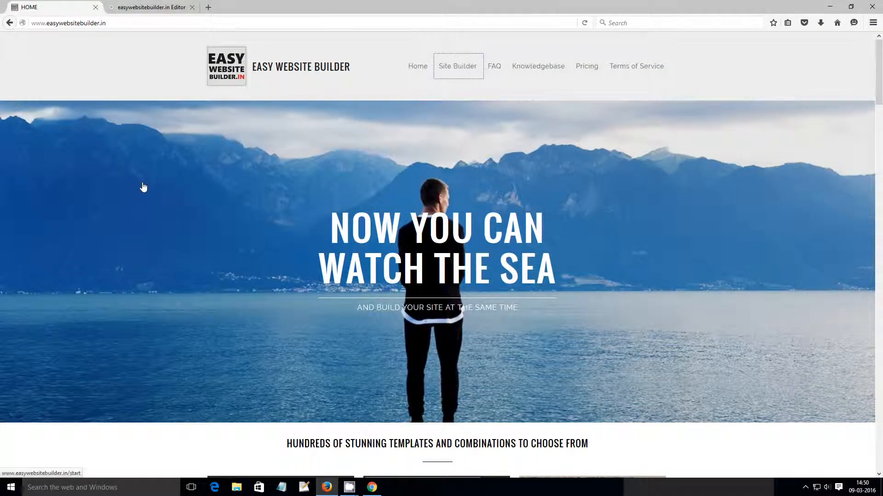
scroll(138, 184, down, 3)
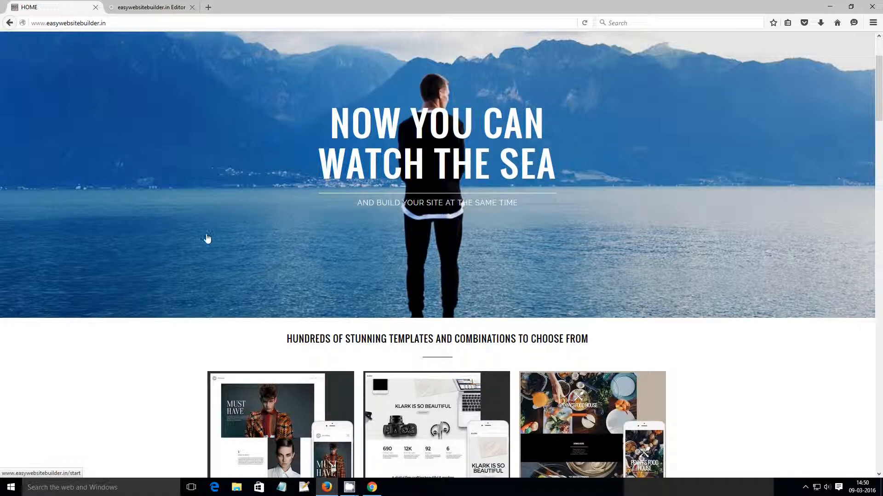
scroll(205, 226, down, 3)
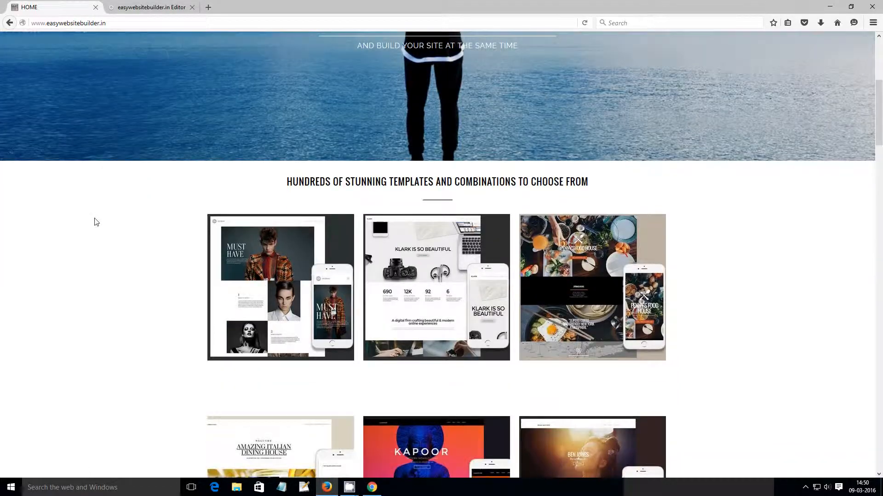
scroll(94, 226, down, 3)
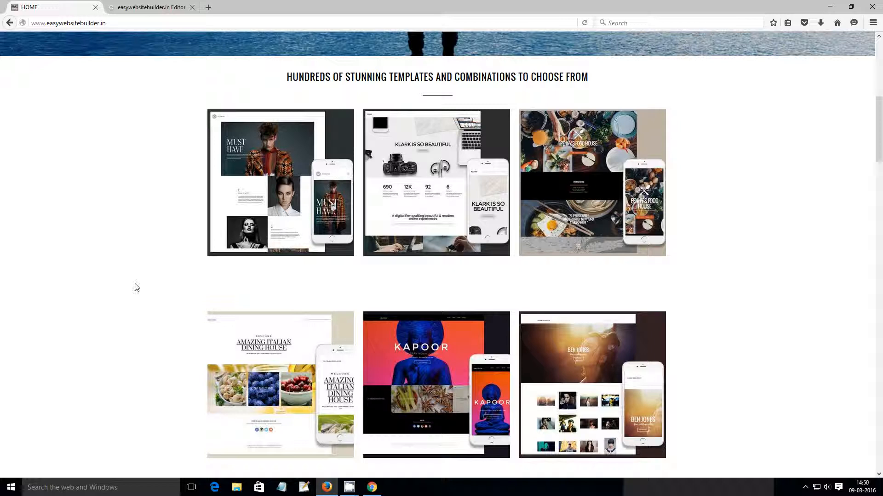
click(144, 9)
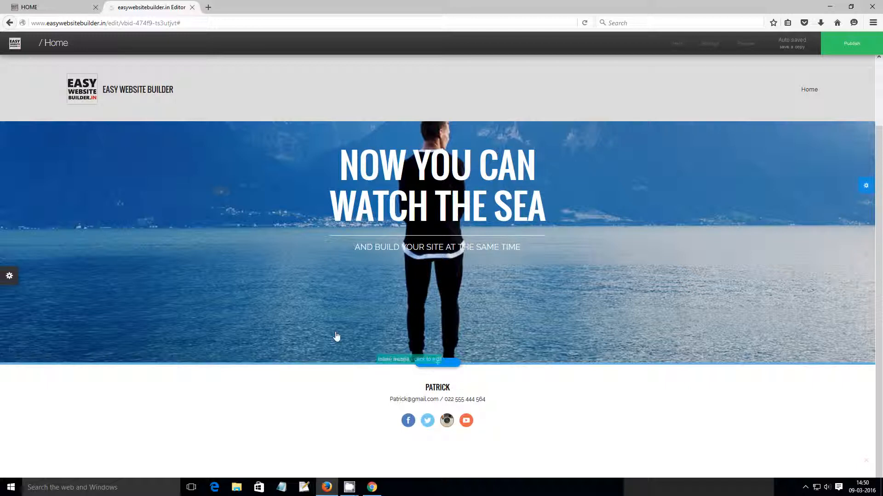
- Start adding a new section between the hero image and the footer, and show the Services layouts
scroll(336, 336, up, 3)
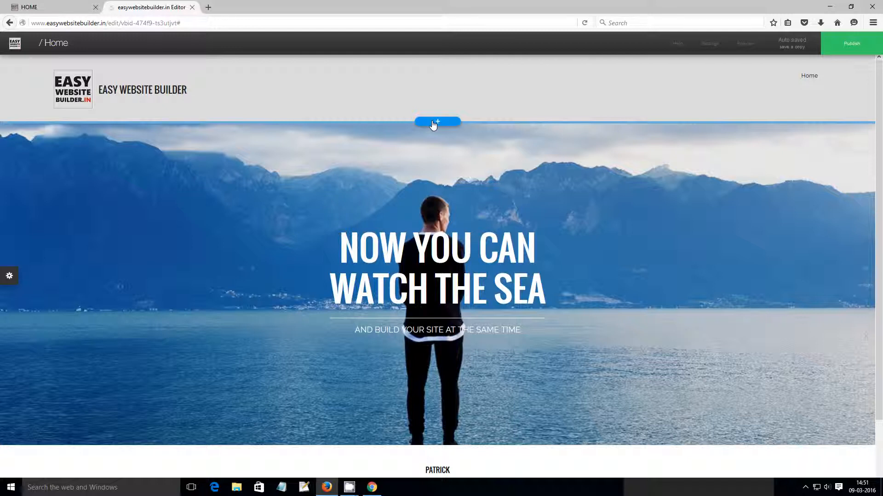
scroll(350, 257, down, 2)
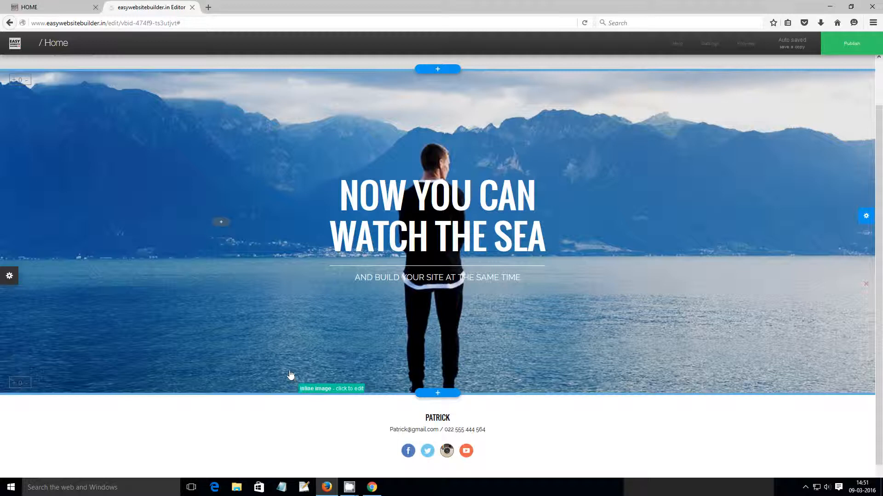
scroll(290, 372, down, 2)
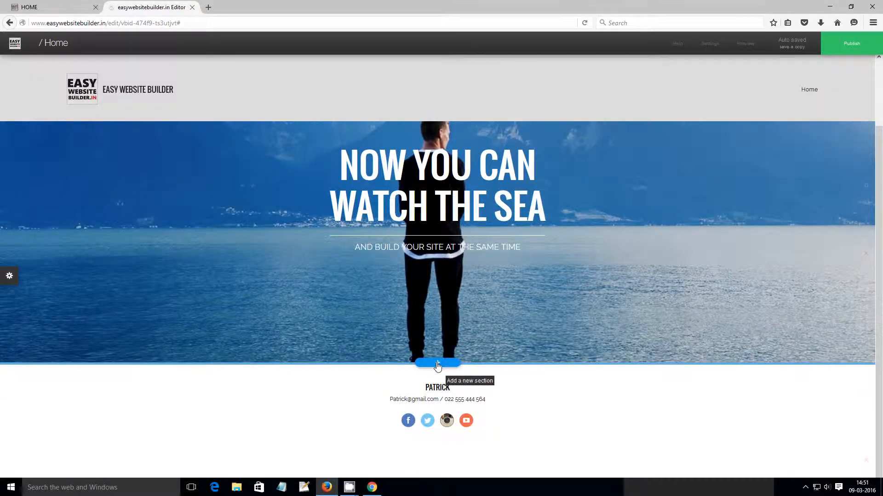
click(437, 364)
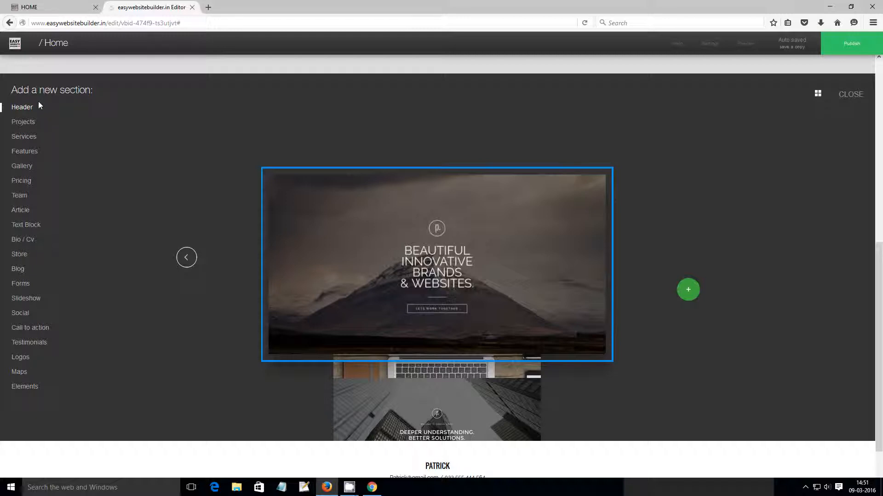
click(24, 136)
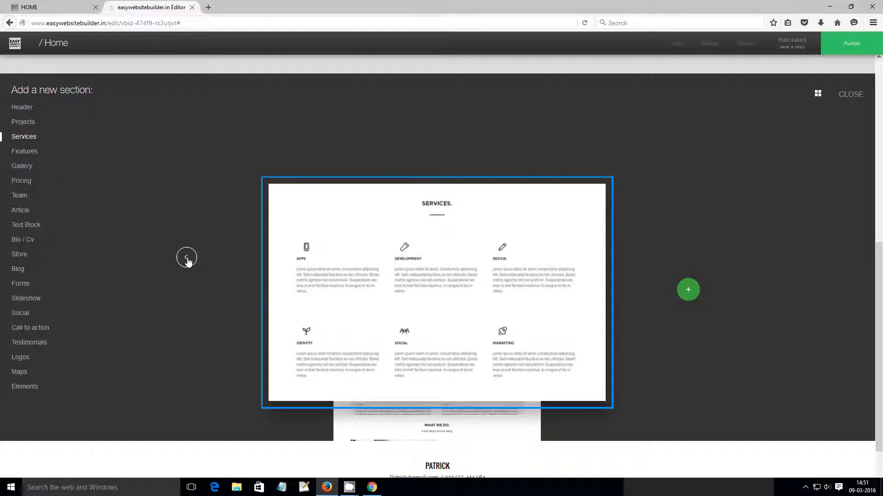
- Insert the white Services layout with four image tiles in one row, applying the website's own style
click(691, 267)
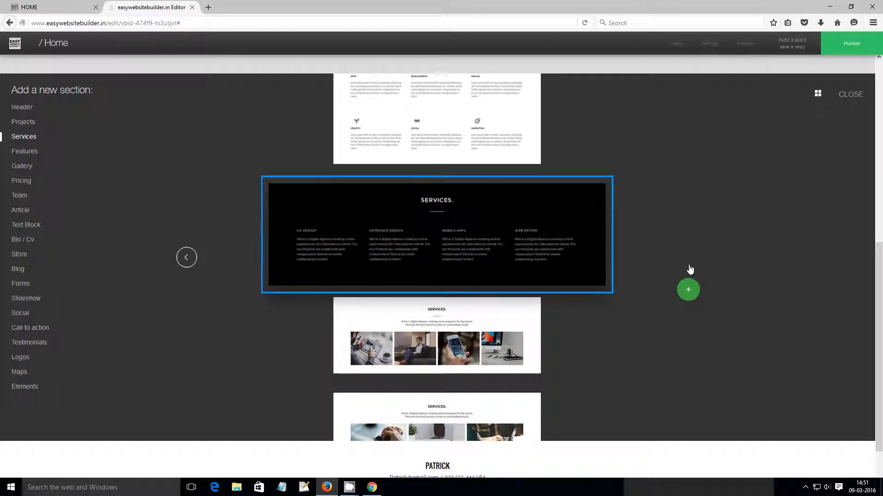
click(690, 269)
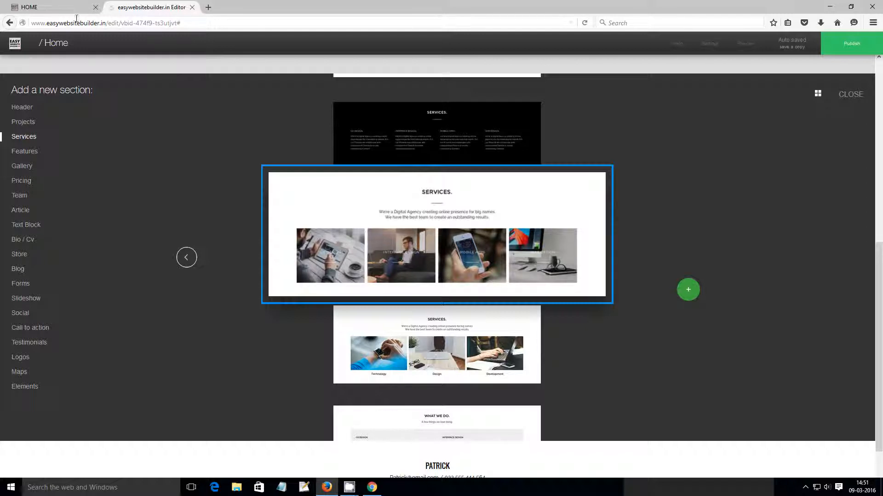
click(60, 8)
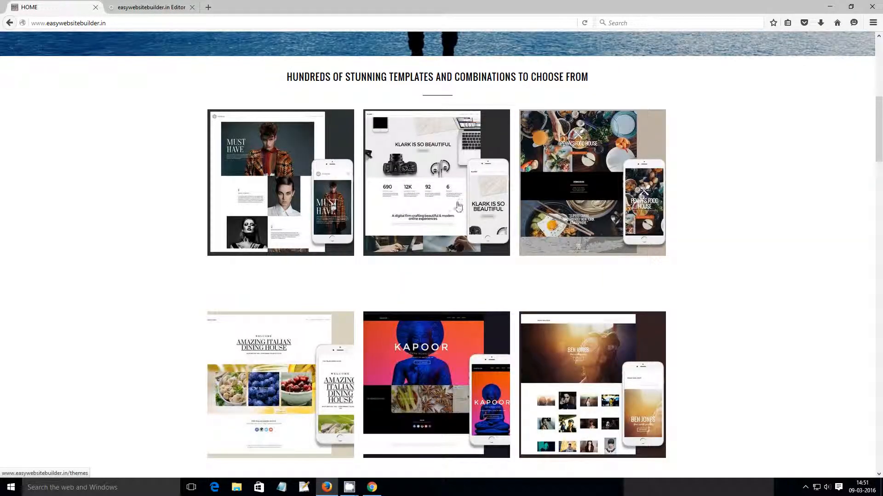
click(136, 9)
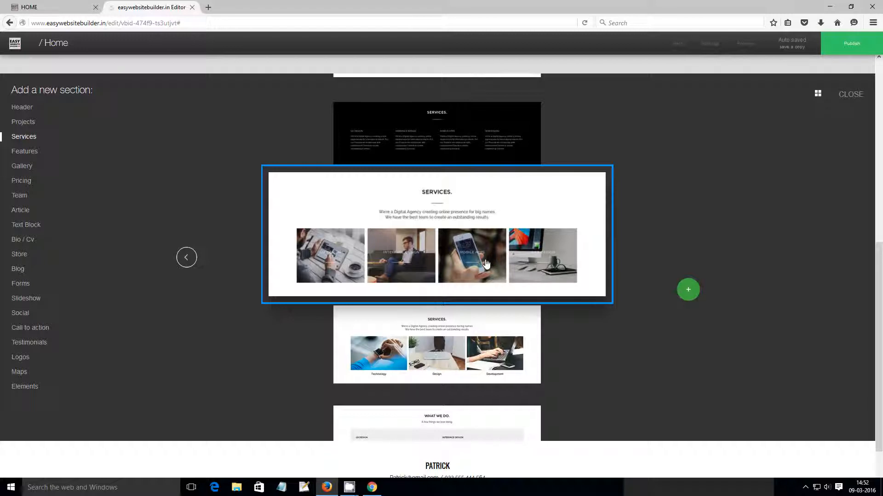
click(688, 291)
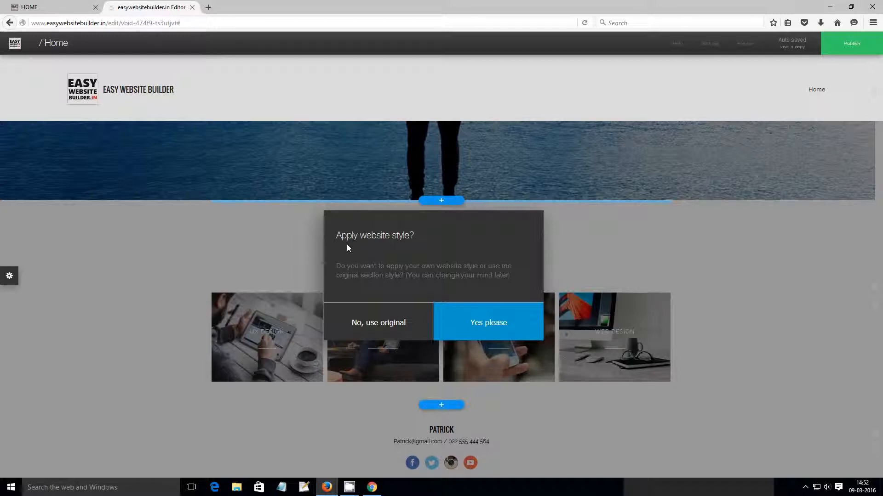
click(491, 327)
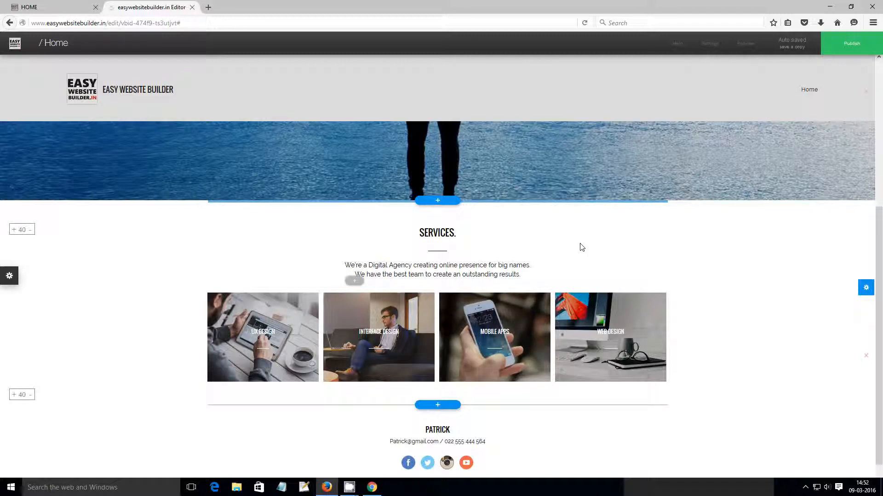
- Compare the new section with the live home page and delete the subtitle under the Services title
scroll(581, 247, down, 1)
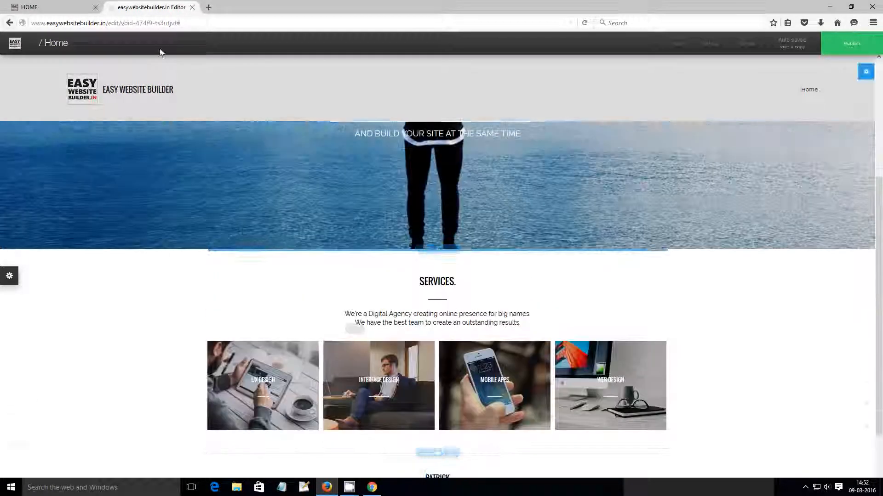
click(16, 9)
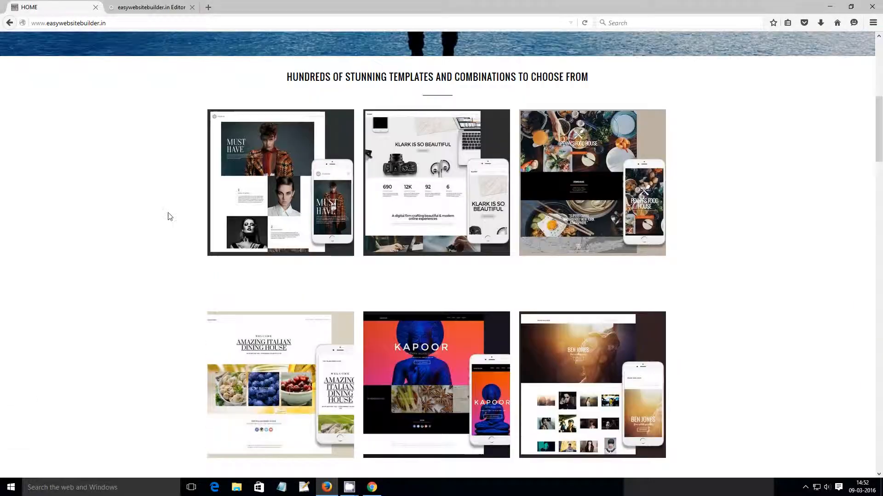
scroll(168, 217, up, 1)
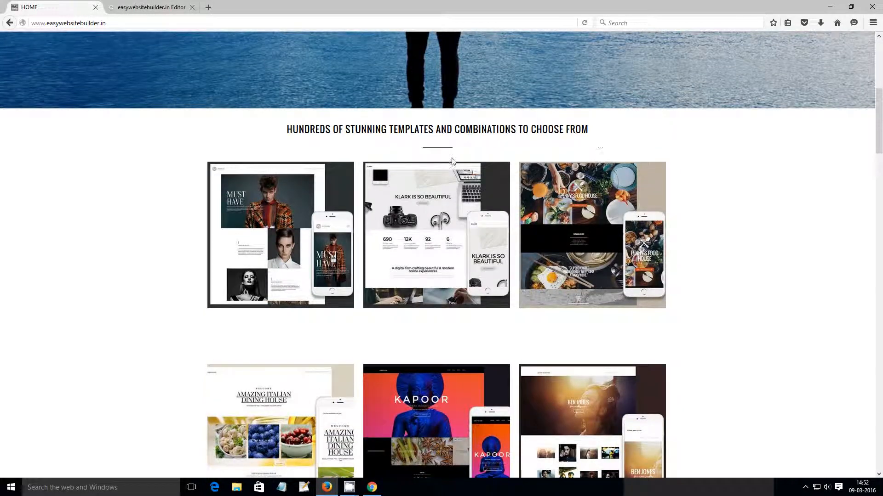
click(138, 7)
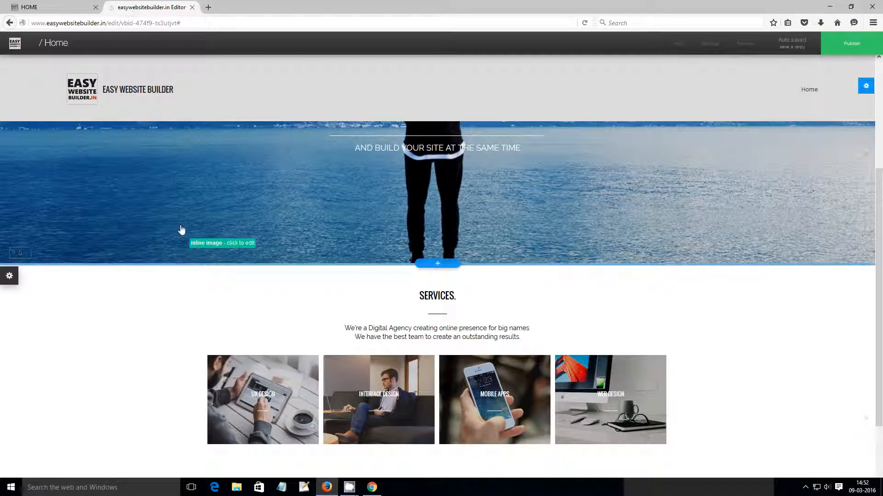
scroll(182, 230, down, 1)
scroll(182, 230, down, 2)
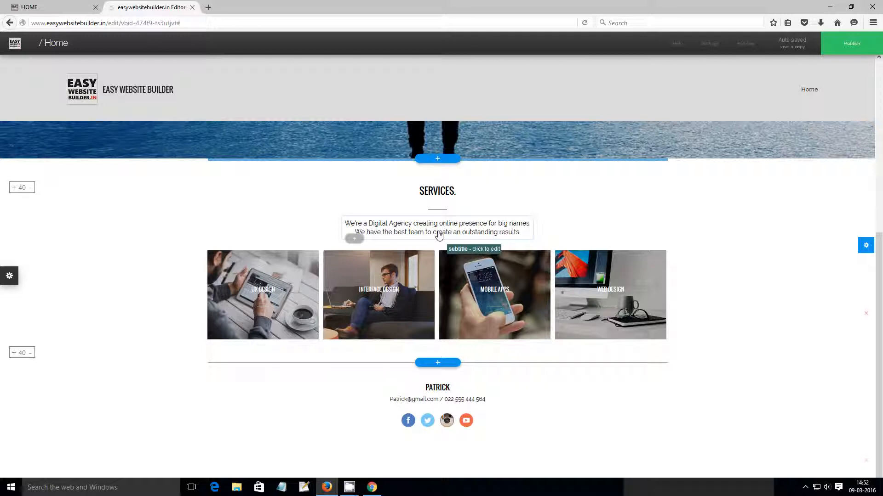
click(439, 235)
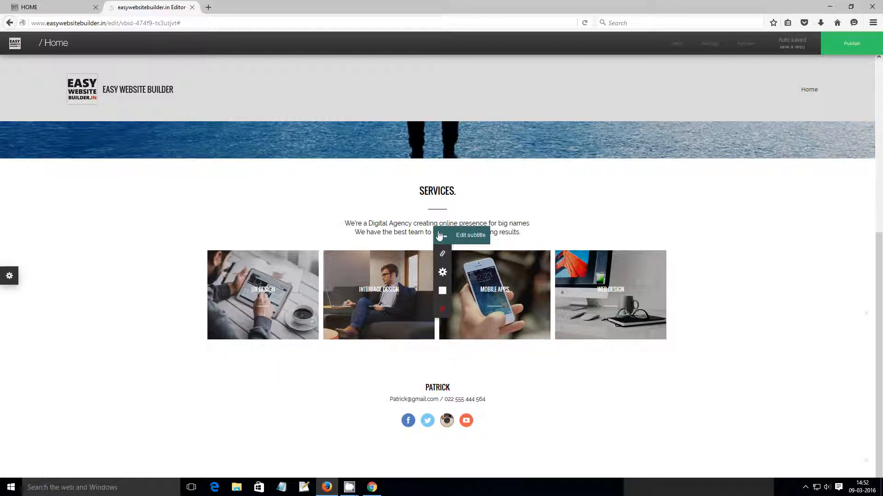
click(442, 310)
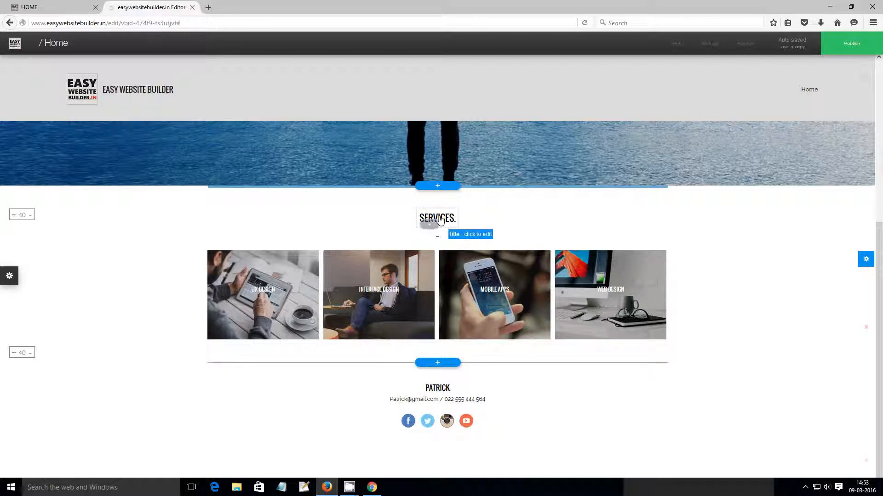
- Check the heading on the live home page and retitle the Services section "HUNDREDS OF STUNNING TEMPLATES AND COMBINATIONS TO CHOOSE FROM"
click(44, 9)
key(ctrl+Tab)
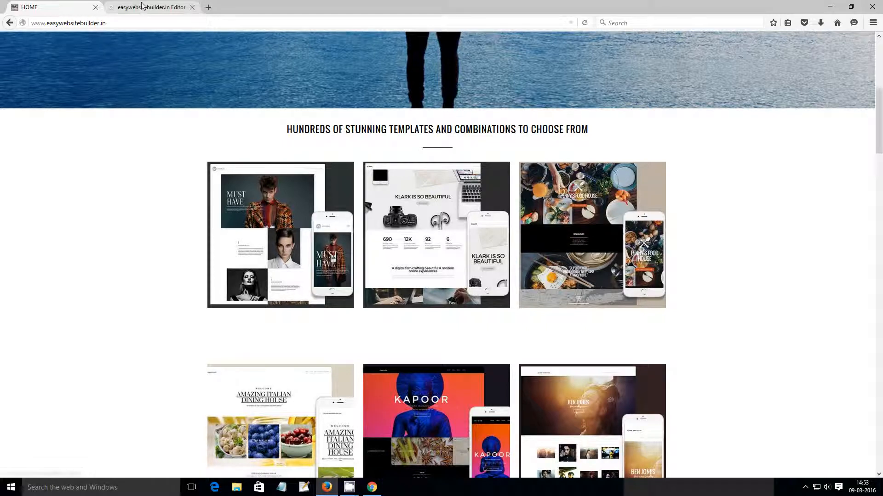
click(52, 9)
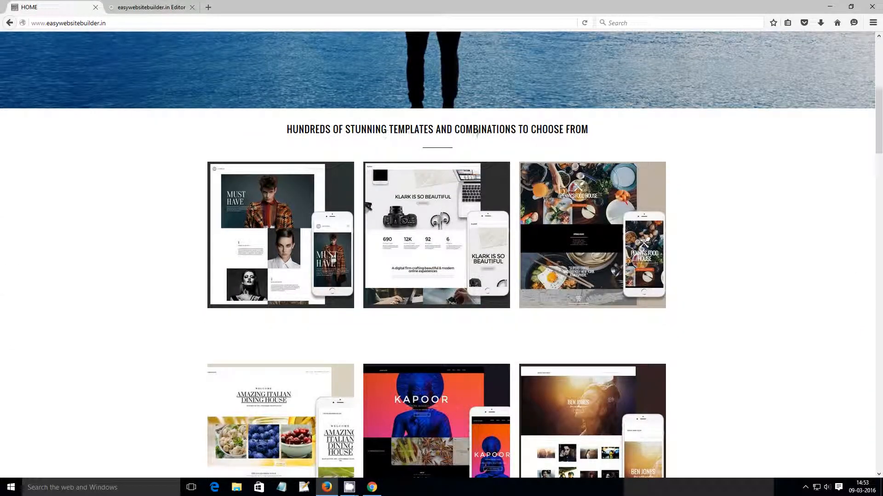
click(135, 8)
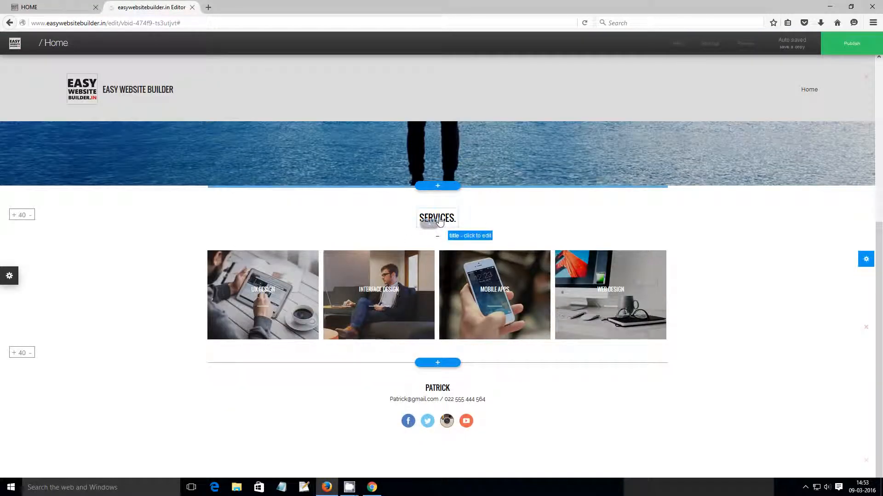
click(466, 226)
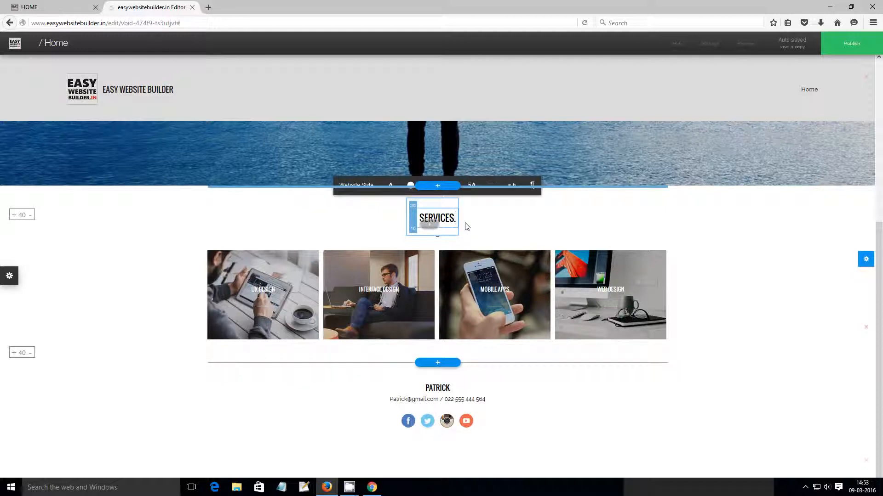
key(ctrl+a)
key(BackSpace)
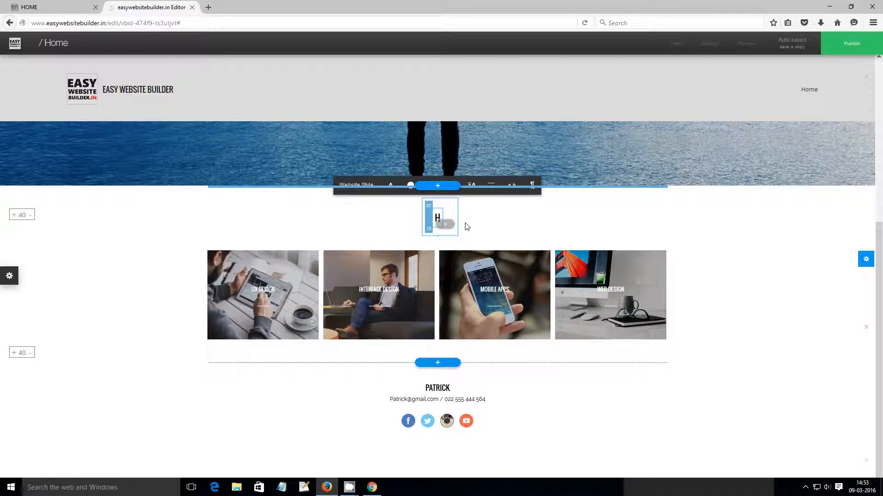
text(HUNDRED)
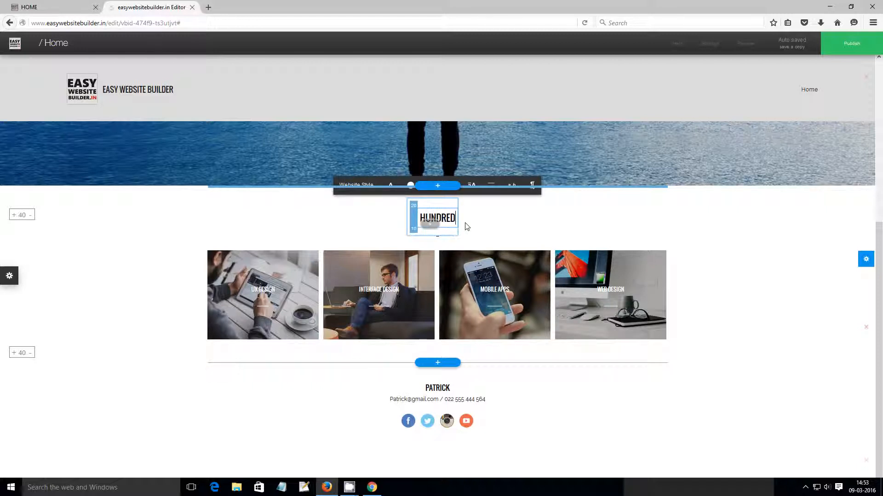
text(S OF S)
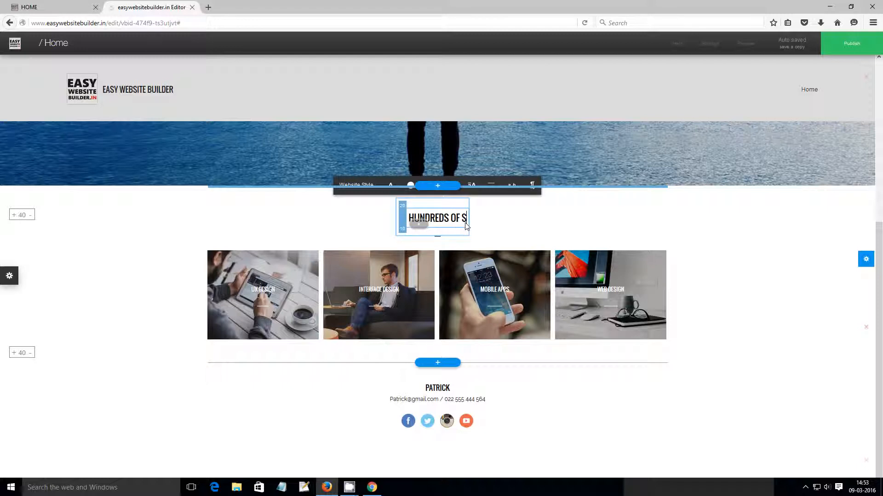
text(TUNNING T)
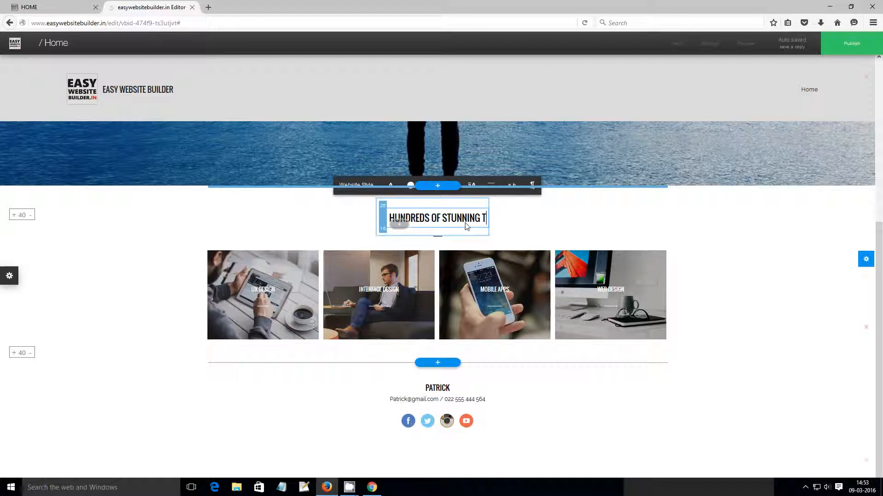
text(EMPLATES)
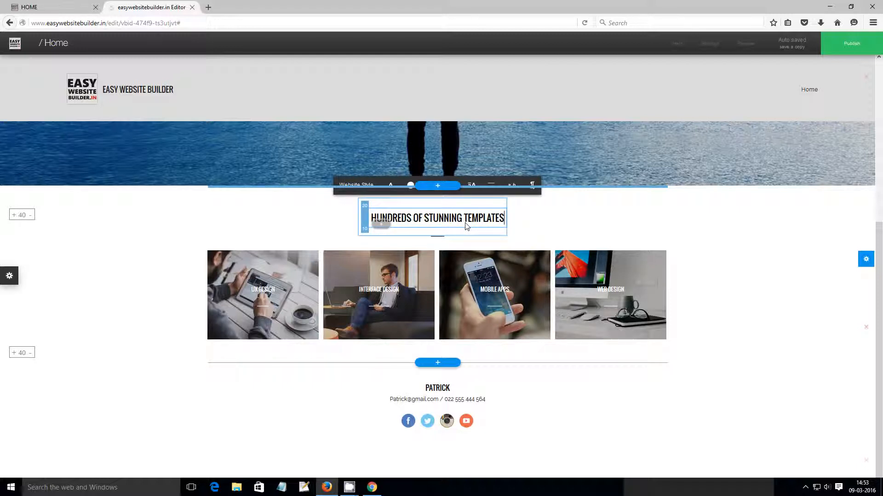
text( AND COMB)
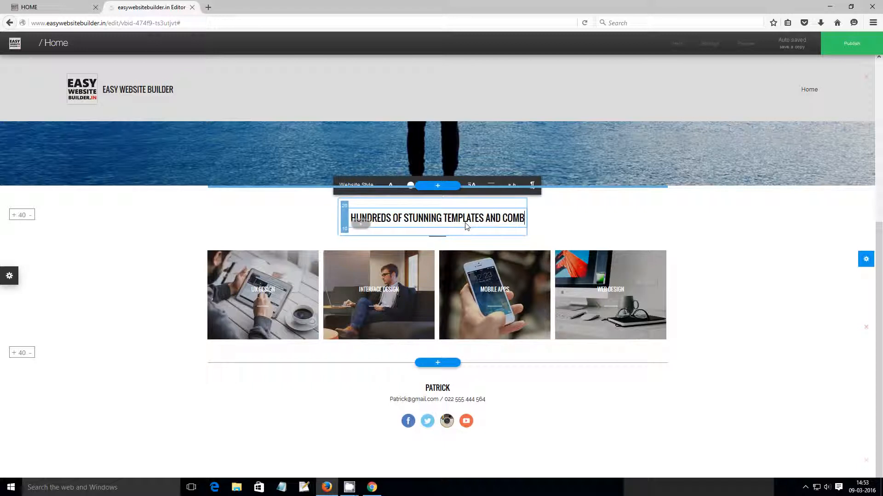
text(INATIONS)
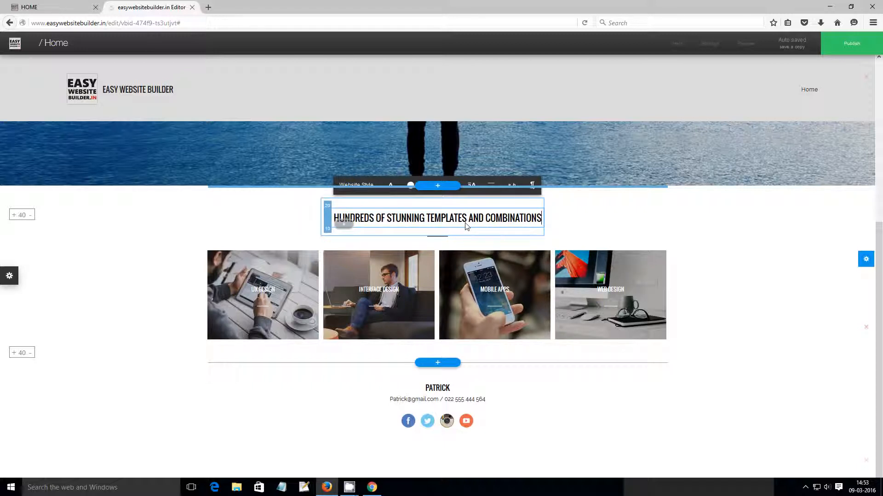
text( TO CHOOS)
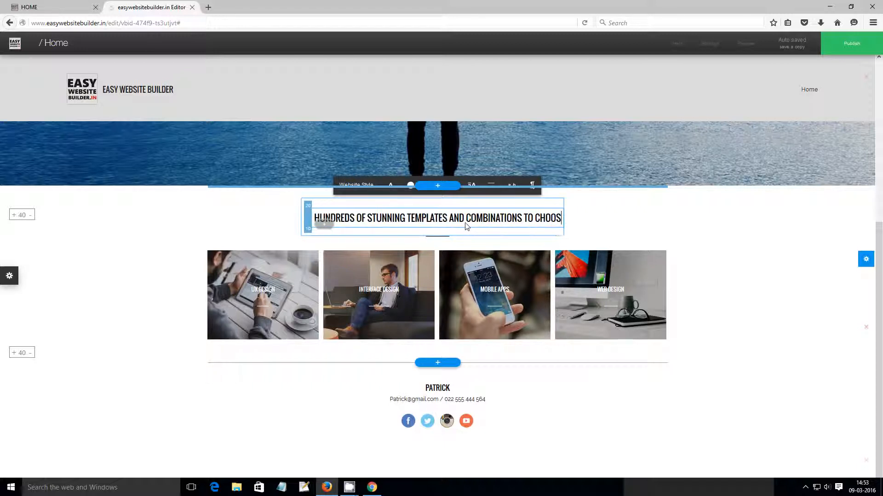
text(E FROM)
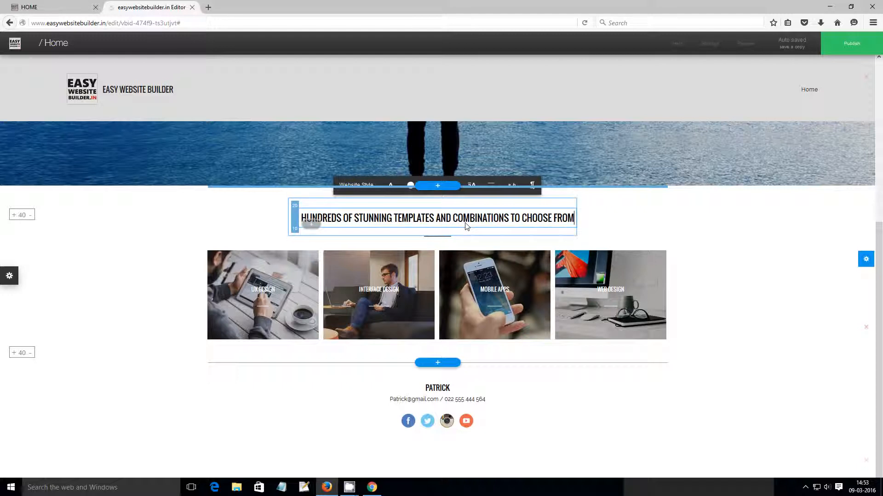
click(678, 251)
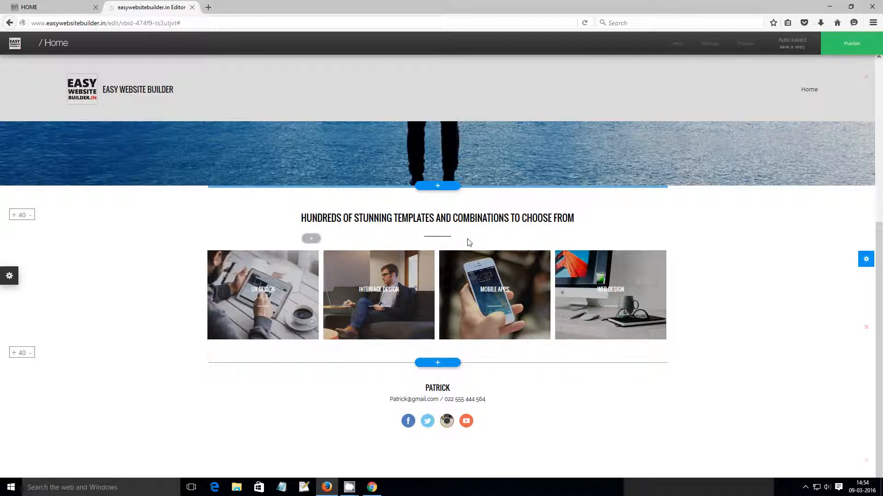
- Compare the tile row with the live home page and delete the entire Web Design item from the section
click(51, 8)
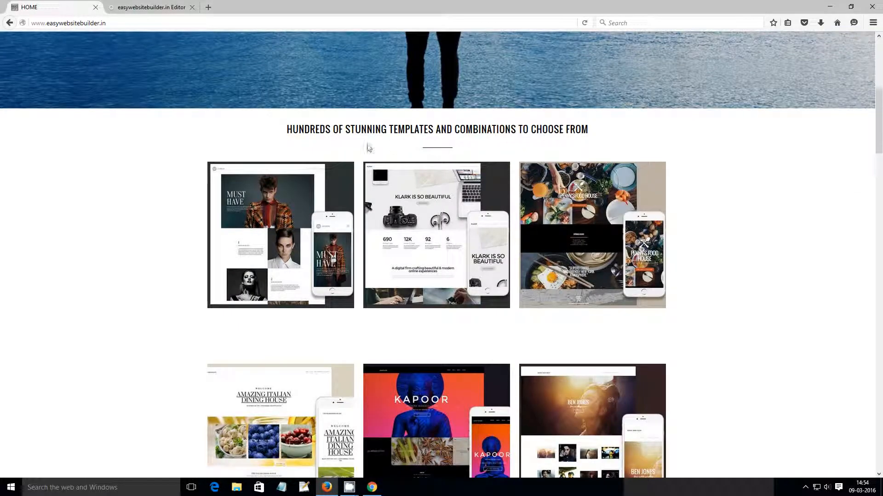
click(127, 6)
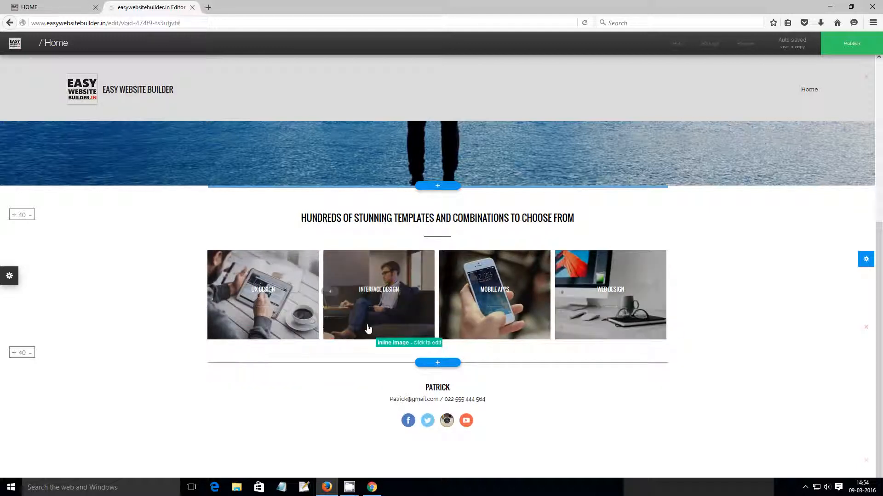
click(581, 290)
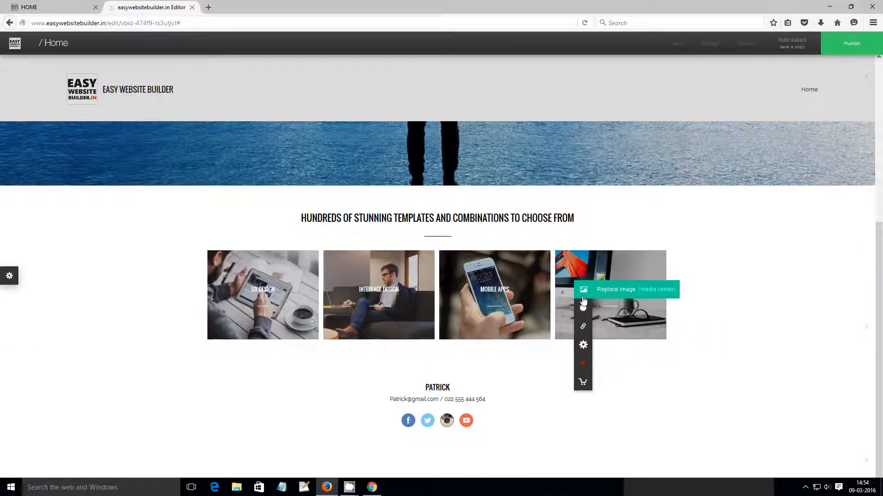
click(583, 365)
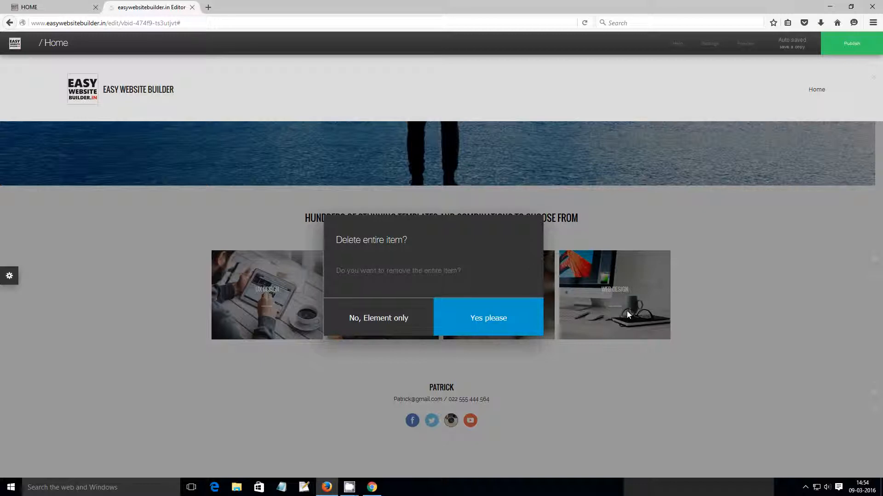
click(491, 325)
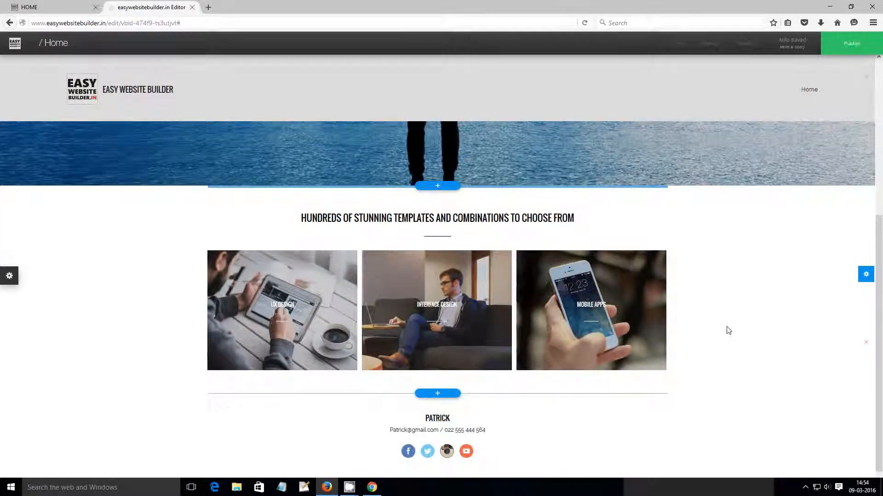
scroll(728, 330, down, 1)
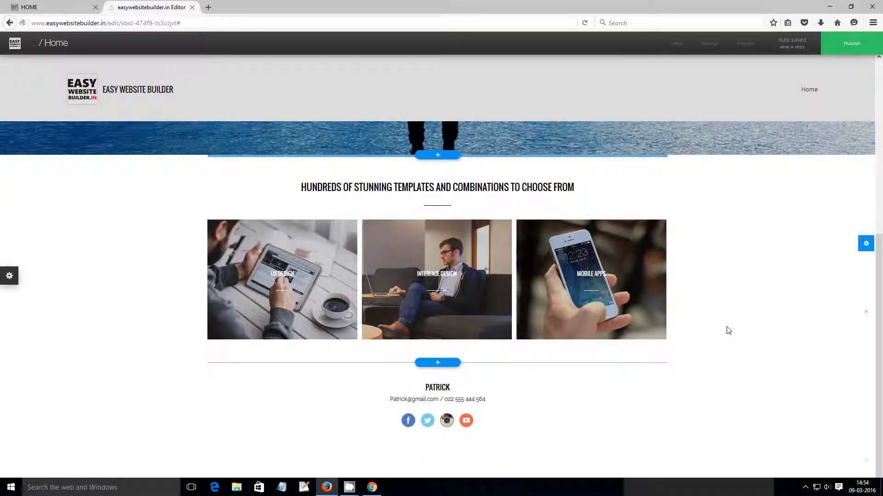
- Check the live page's tiles and remove the overlaid title text from all image tiles in the section
click(73, 7)
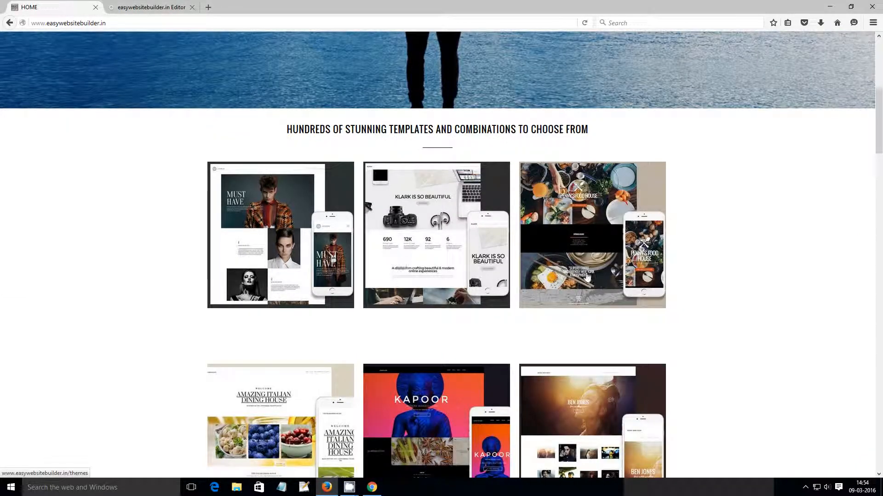
click(148, 7)
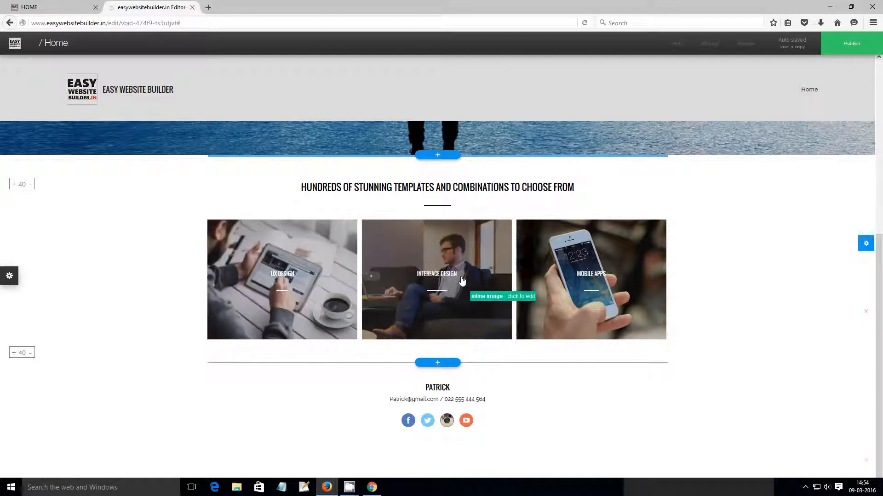
click(590, 276)
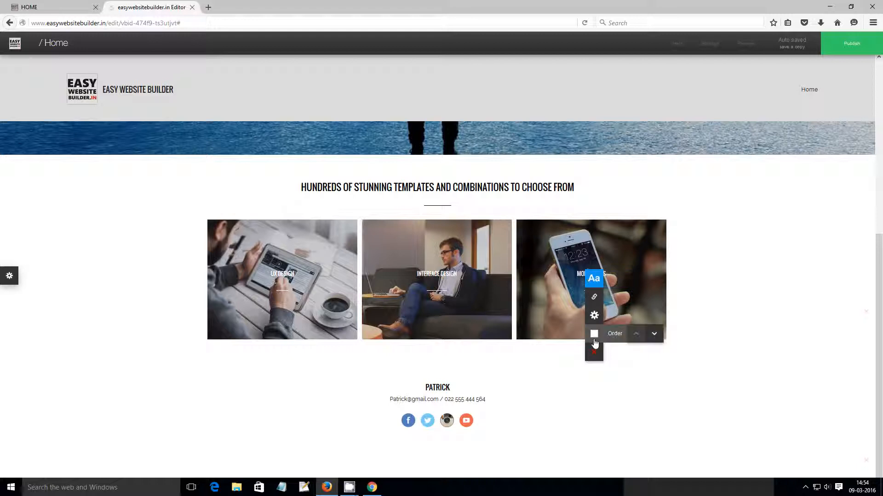
click(593, 354)
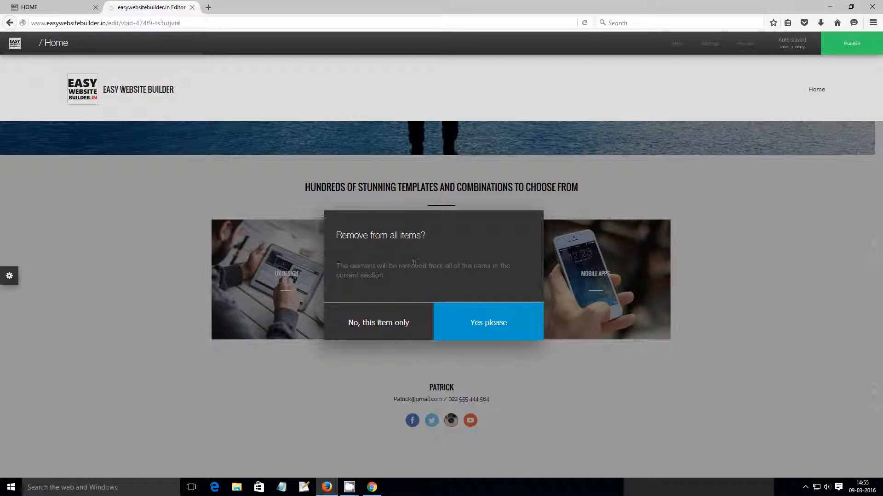
click(486, 325)
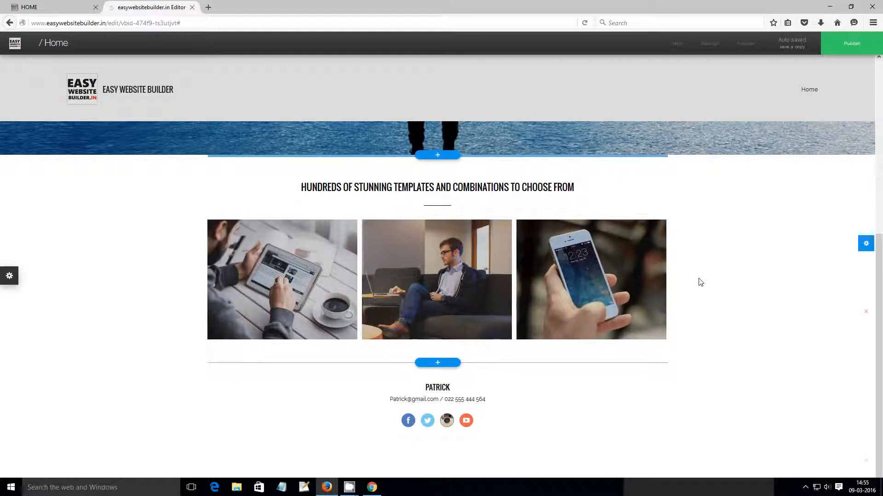
- Replace the first tile's image with Product 5 from the Easy Webiste Builder folder on the Desktop
click(287, 274)
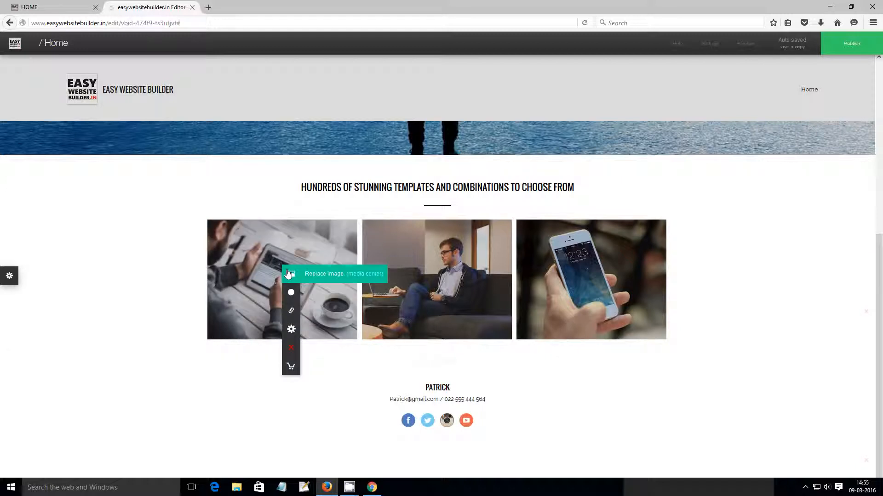
click(320, 276)
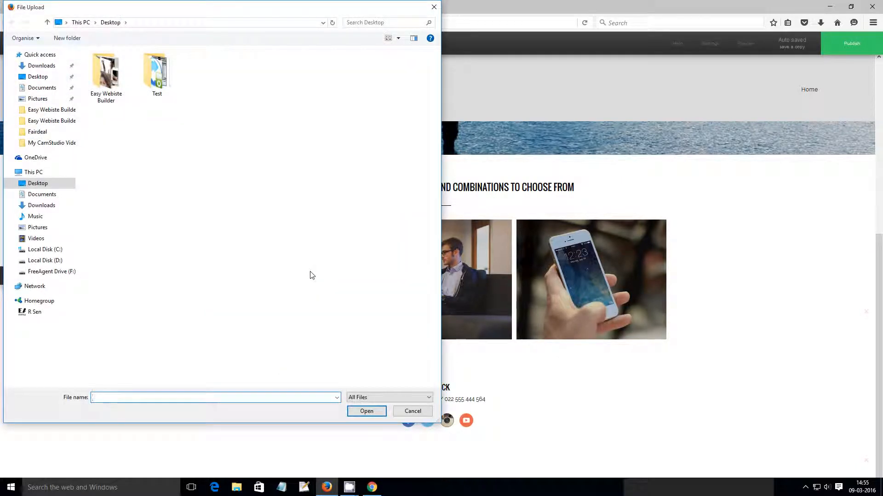
double_click(106, 74)
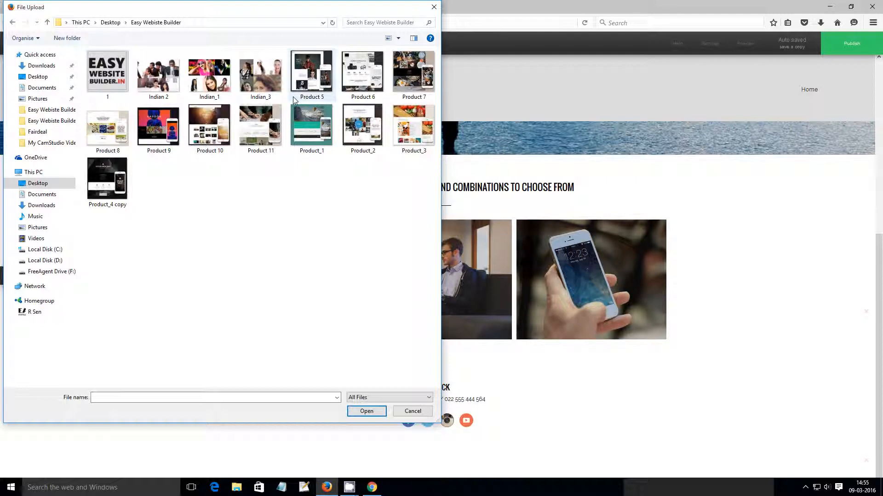
click(312, 81)
click(367, 411)
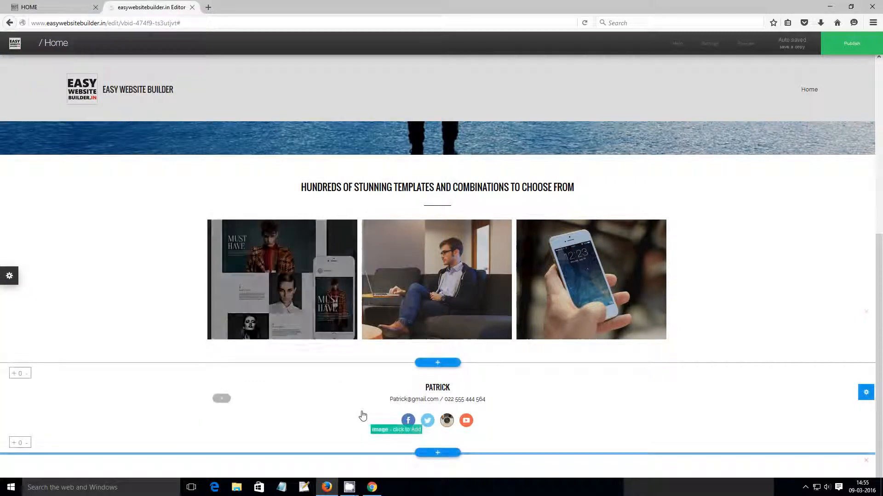
- Check the tile order on the live home page and replace the second tile's image with Product 6
click(74, 7)
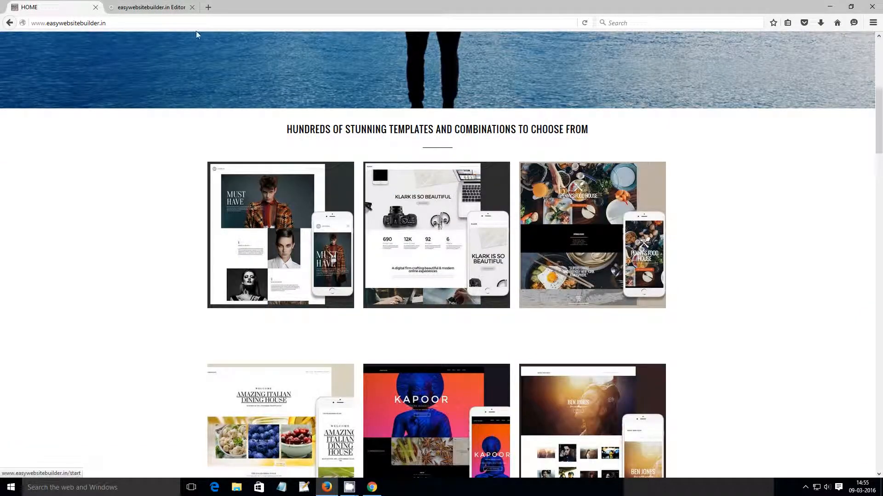
click(154, 8)
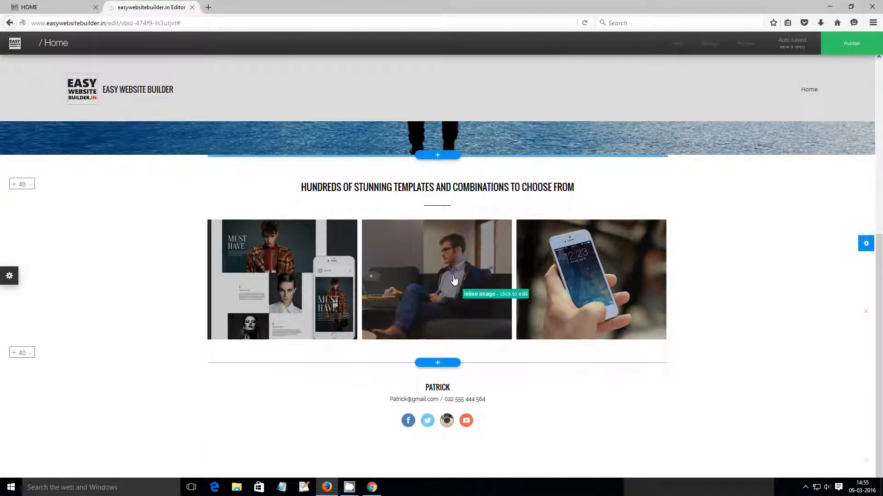
click(477, 286)
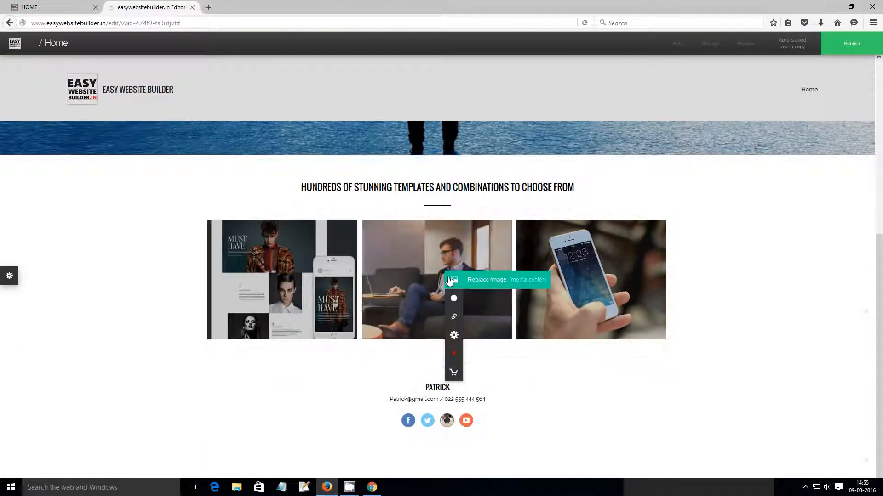
click(478, 284)
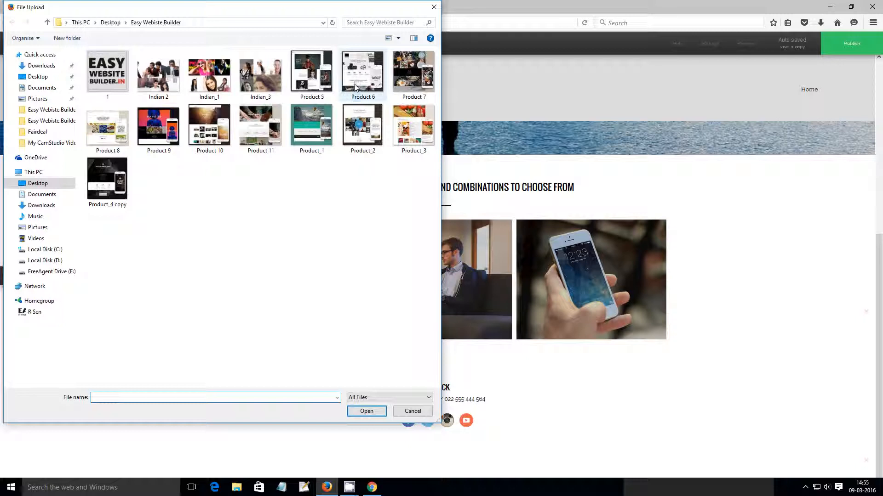
click(355, 87)
click(362, 411)
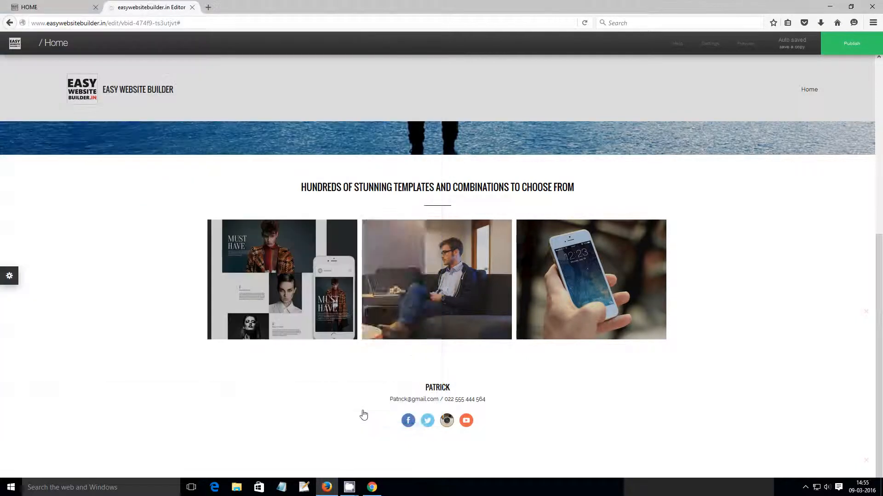
- Check the live home page's third template and replace the third tile's image with Product 7
click(588, 287)
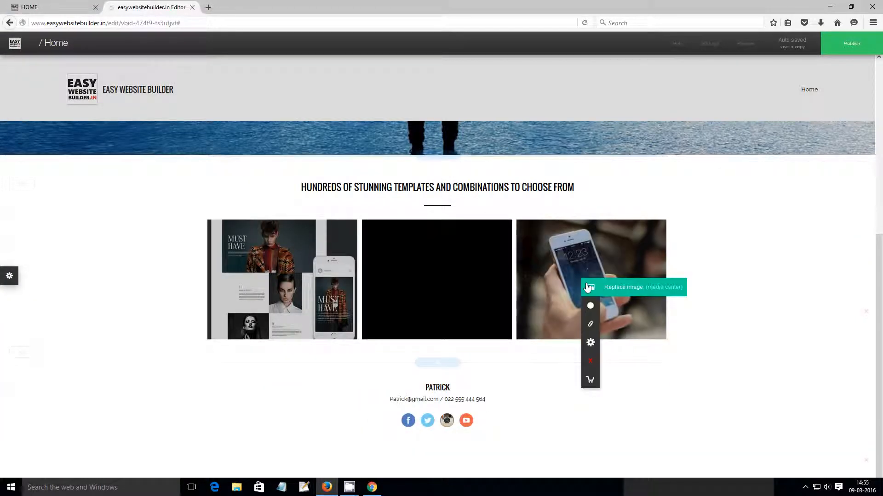
click(49, 8)
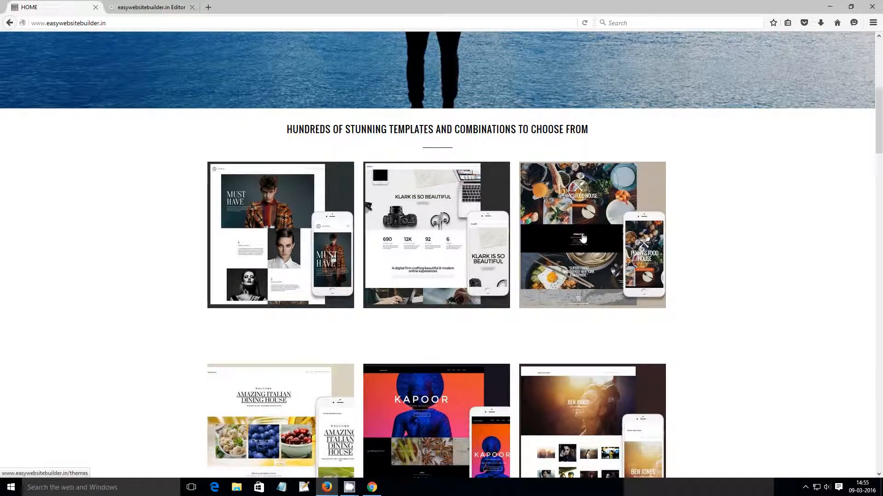
click(151, 8)
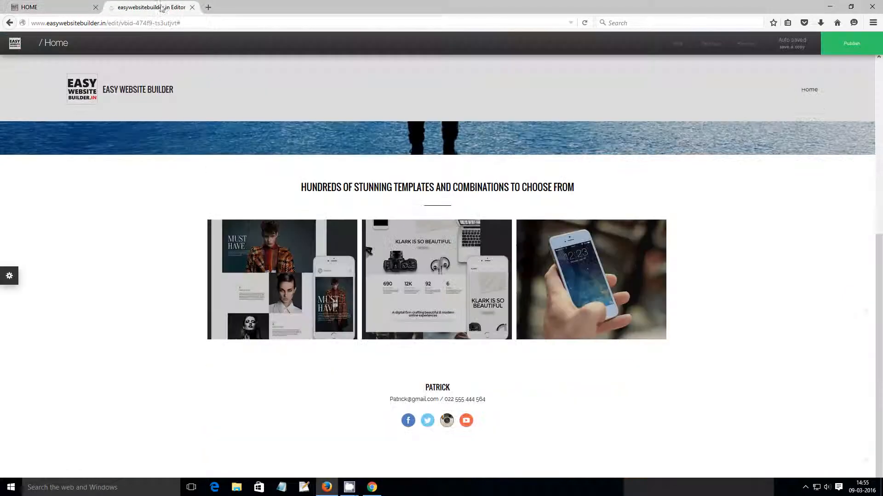
click(586, 274)
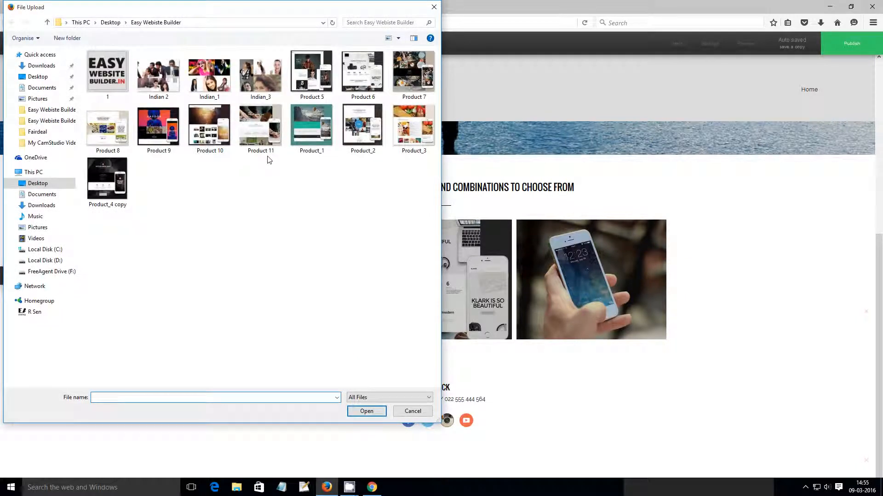
click(362, 411)
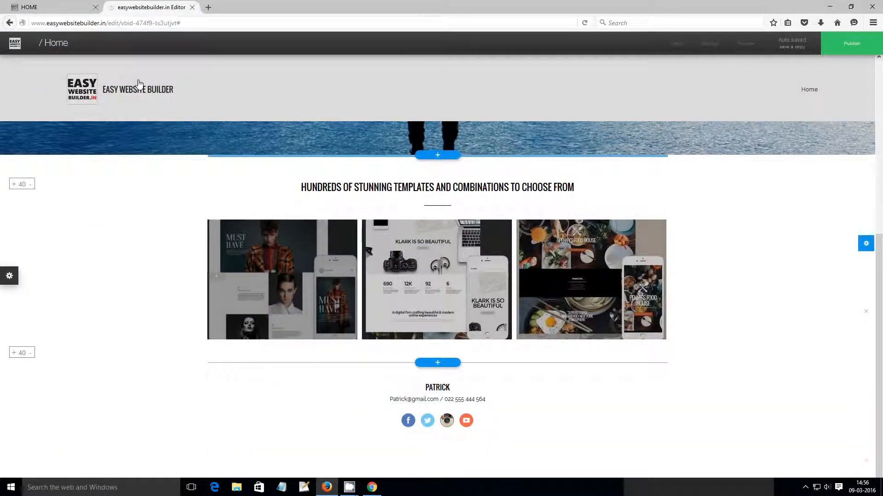
- Check the tiles on the live home page and clear the hover effect from the section's image tiles
click(66, 7)
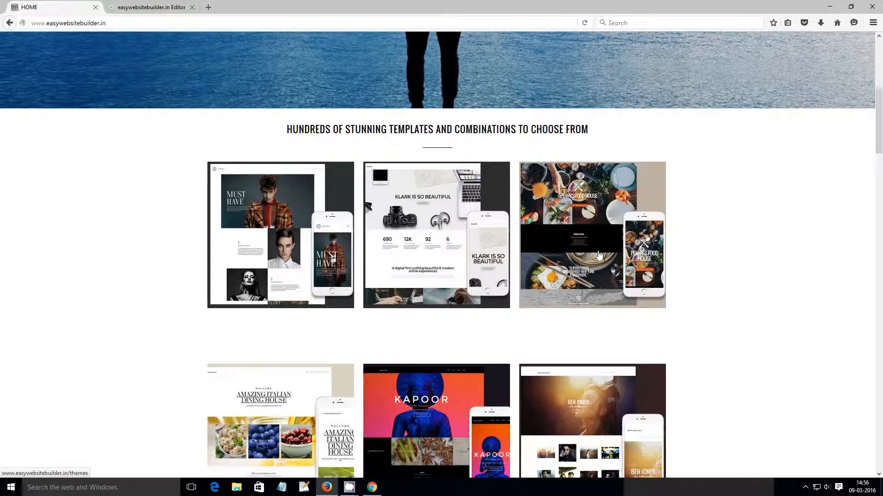
click(145, 10)
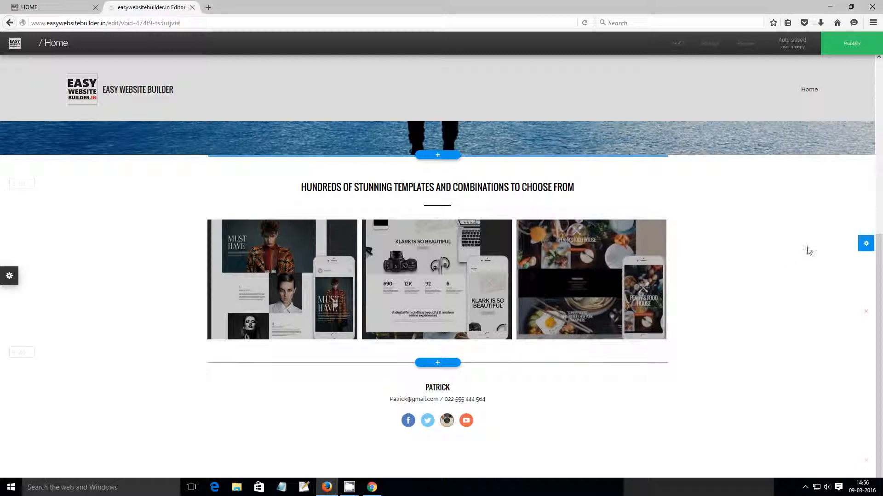
click(866, 245)
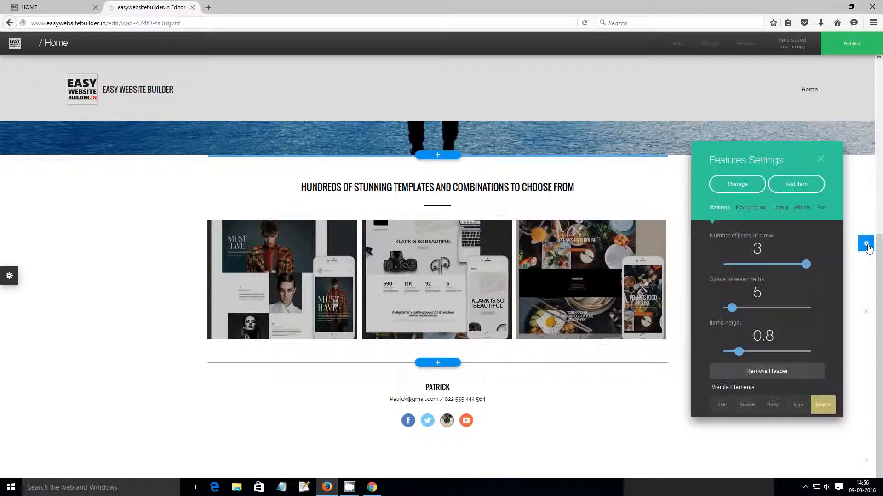
click(802, 208)
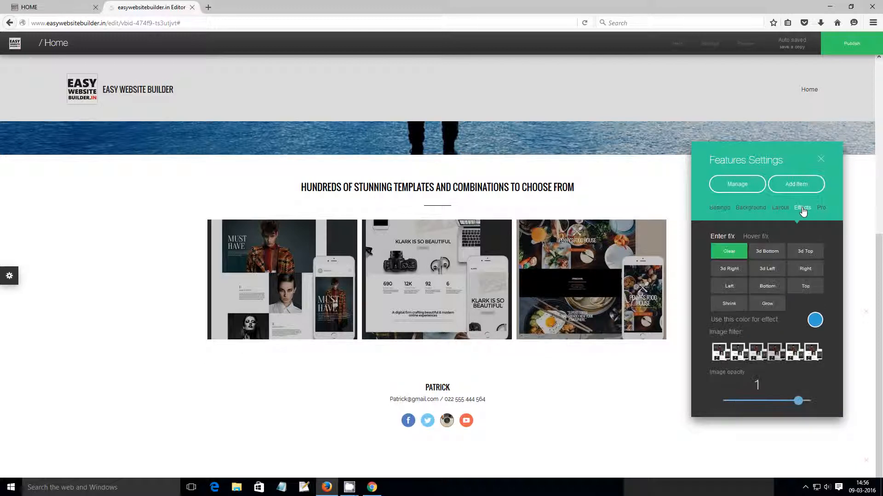
click(756, 237)
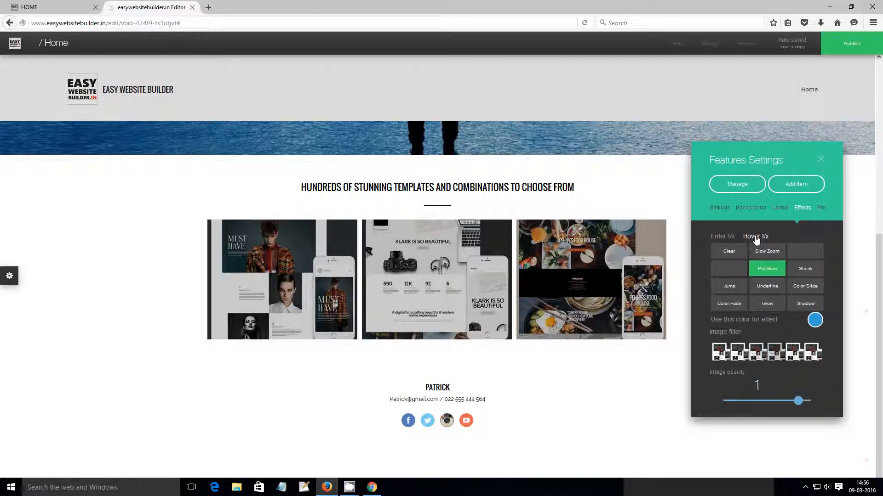
click(731, 253)
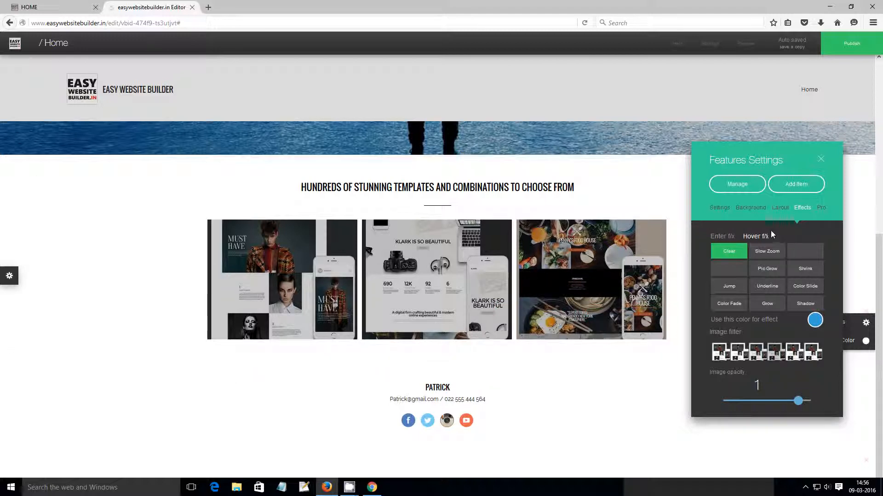
- Try items heights of 1.1 and 0.9 against the live home page, set the section's items height to 1.0 and close its settings
click(720, 209)
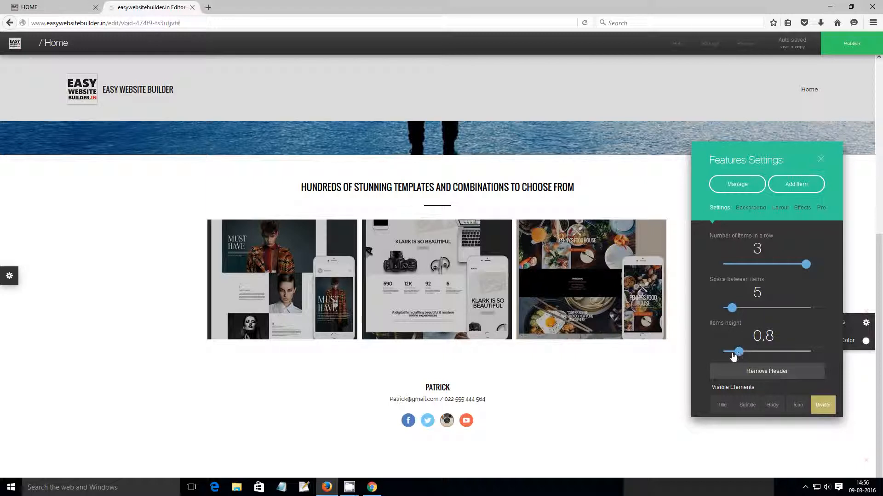
drag(734, 355, 743, 360)
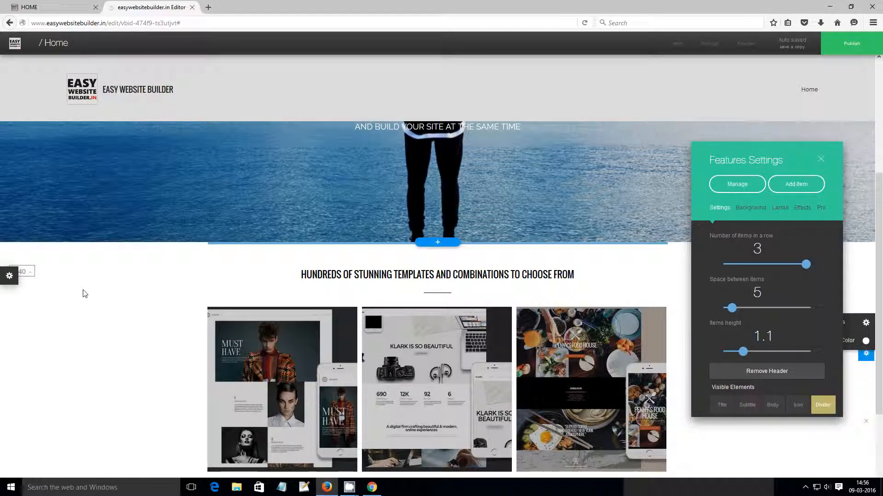
scroll(126, 291, down, 3)
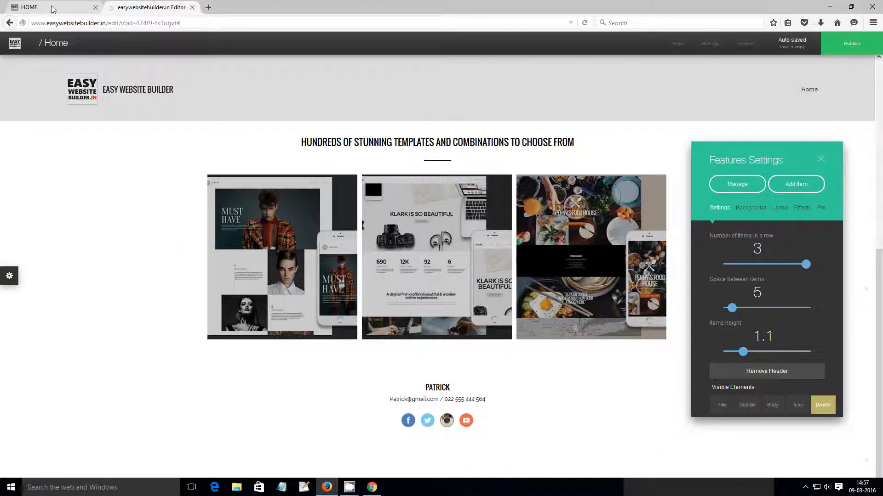
click(53, 9)
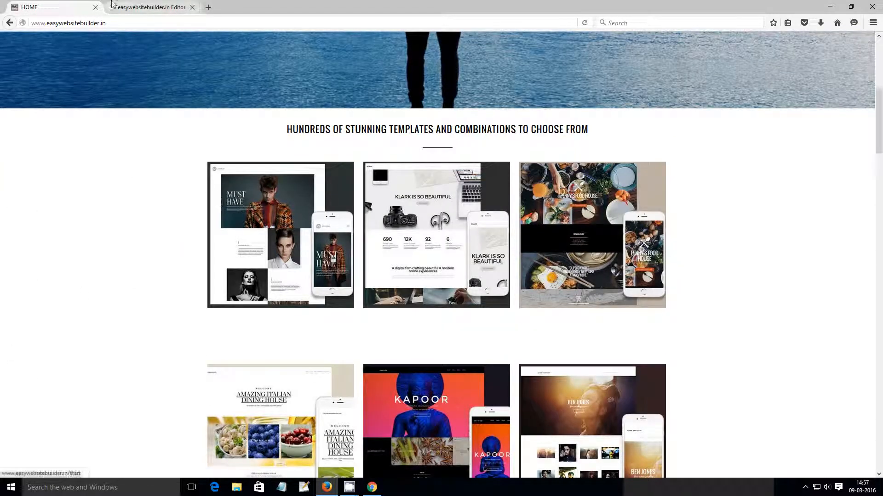
click(133, 8)
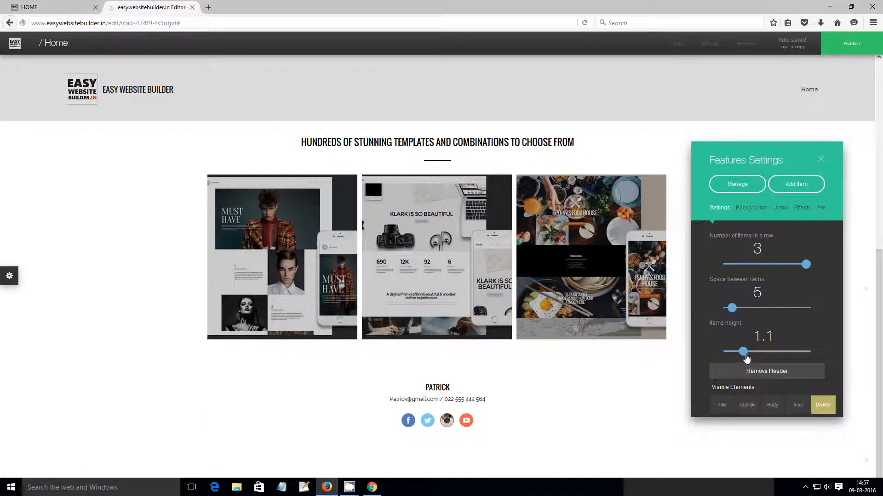
drag(743, 353, 741, 353)
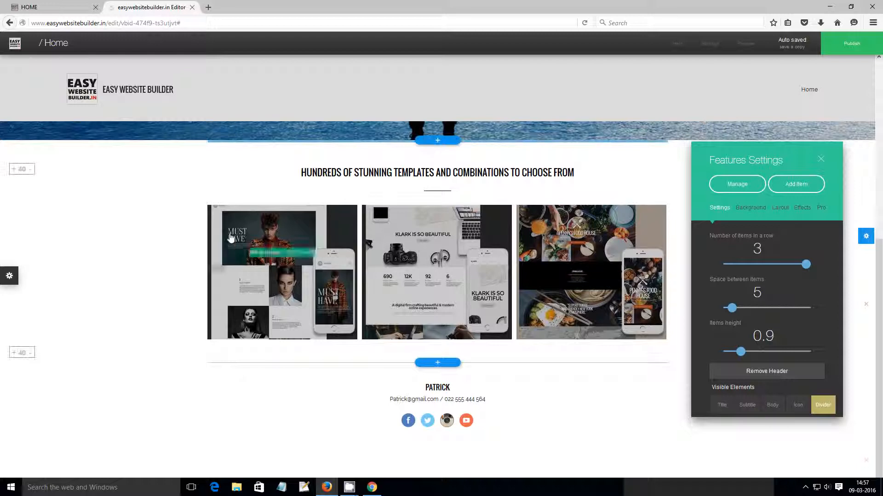
click(150, 215)
click(69, 8)
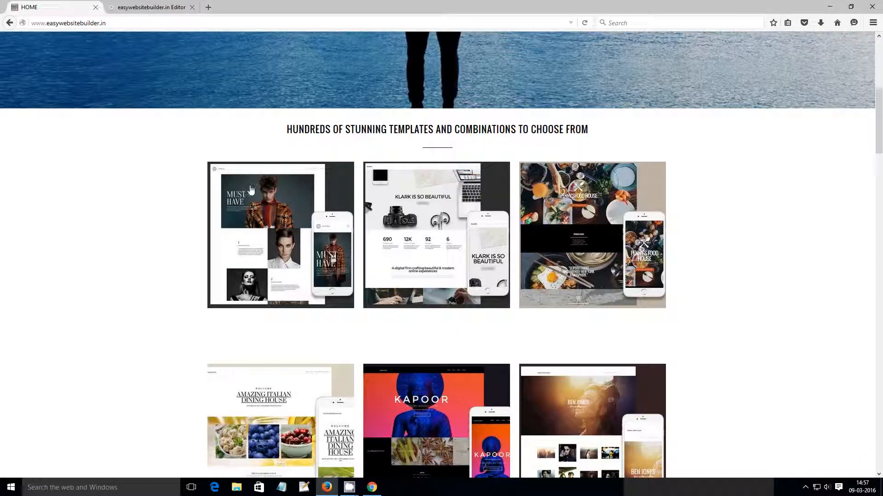
click(147, 7)
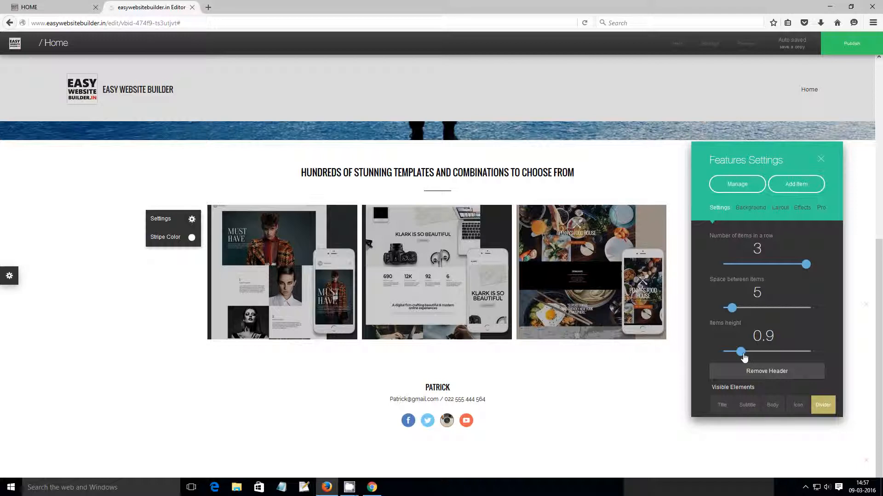
drag(743, 356, 745, 355)
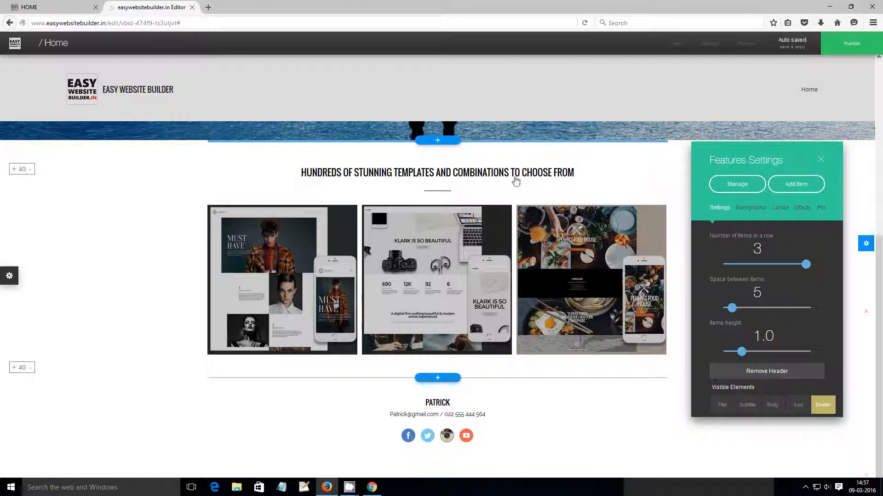
click(821, 160)
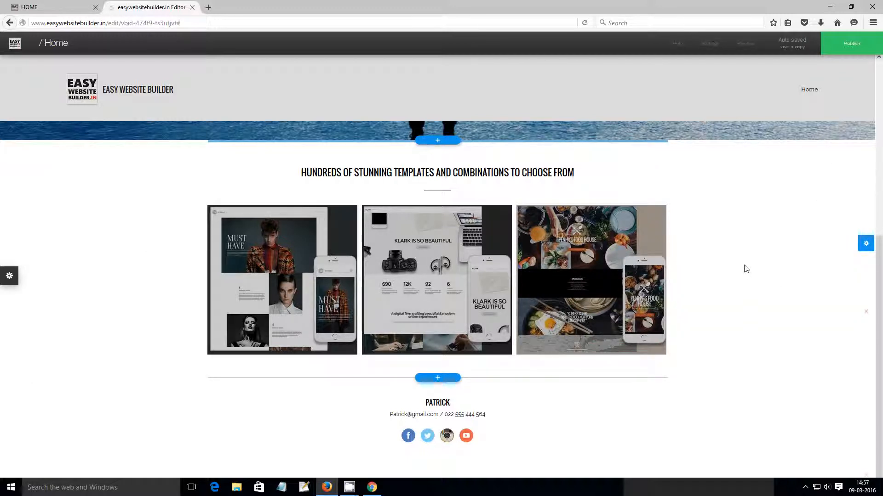
- Check the second tile row on the live home page and add the four-image Services section below the first row, applying the website style
scroll(743, 263, down, 2)
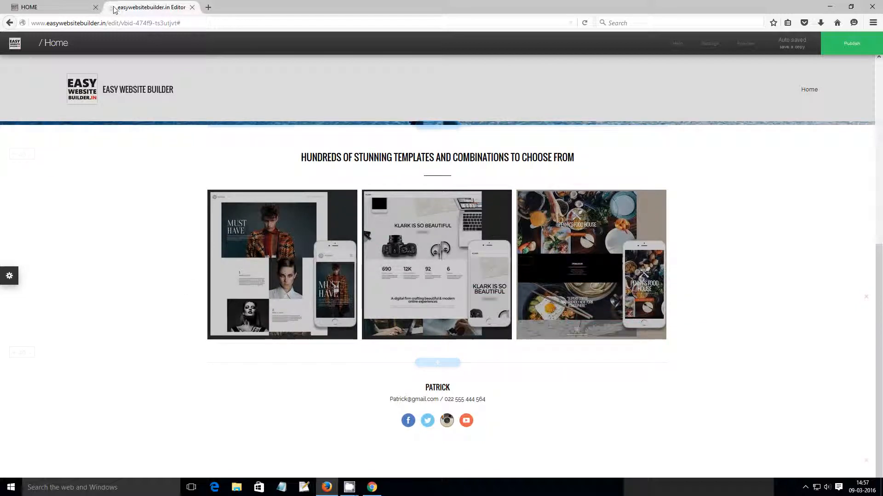
click(64, 8)
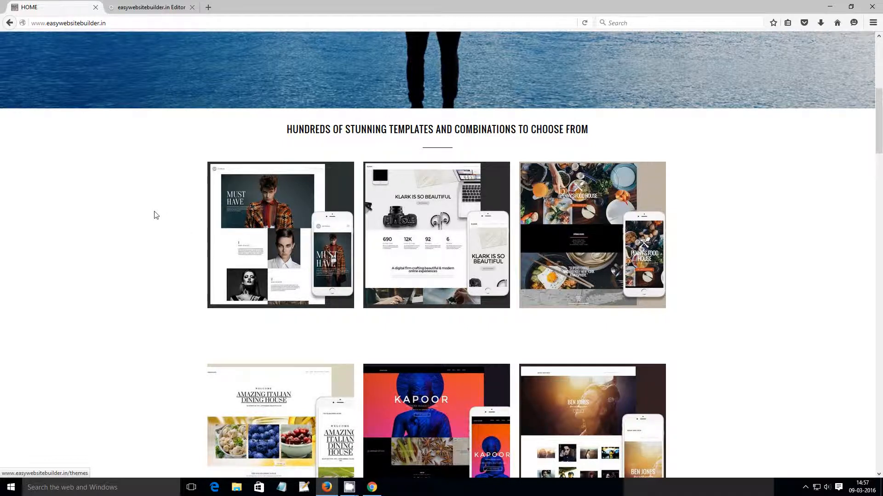
scroll(156, 215, down, 3)
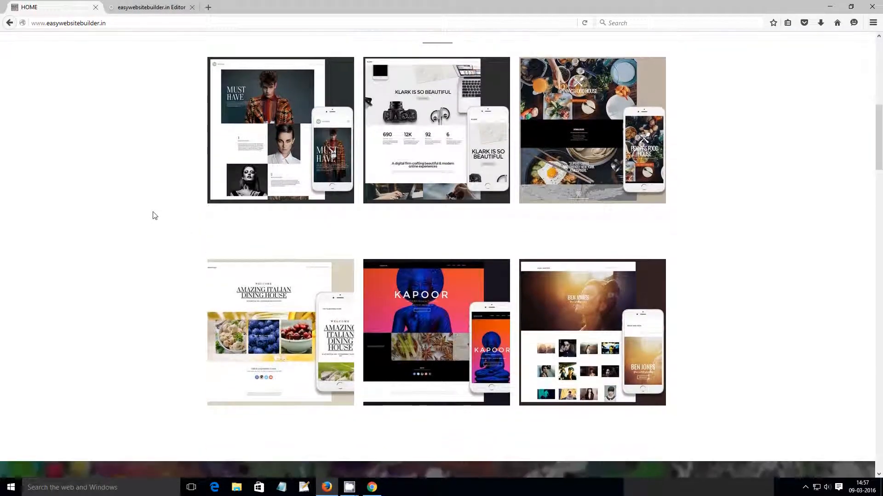
scroll(155, 215, down, 1)
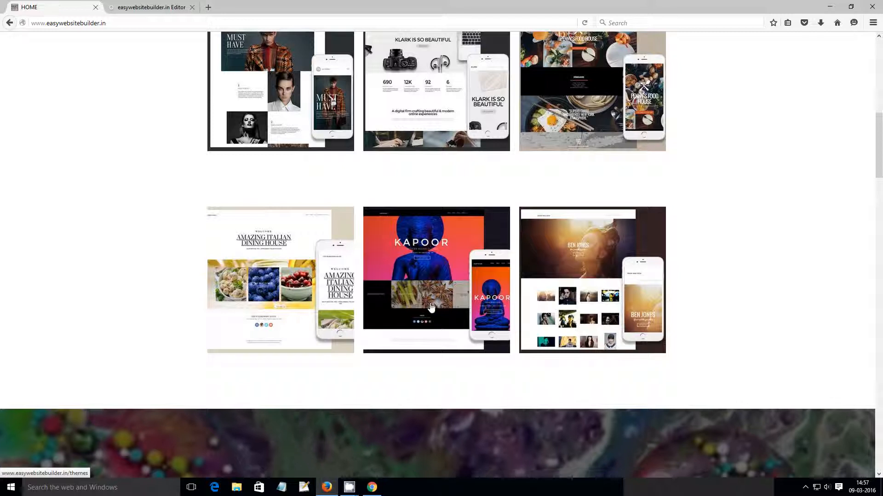
click(163, 7)
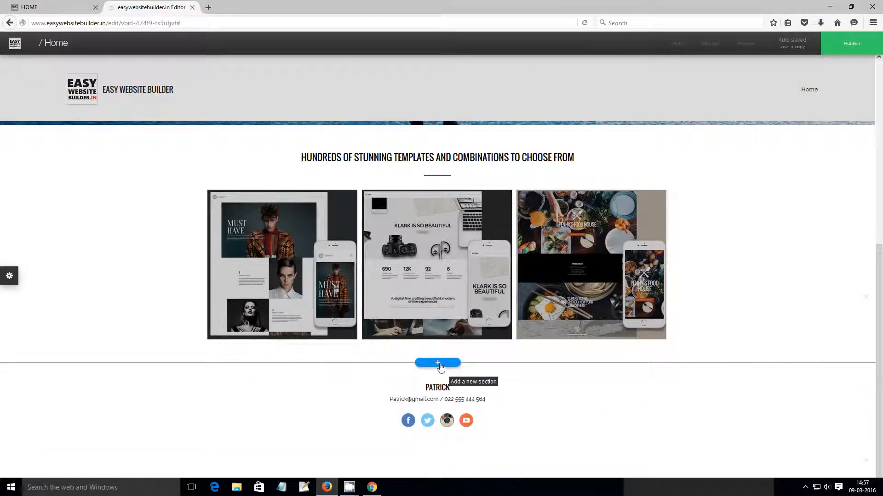
click(438, 363)
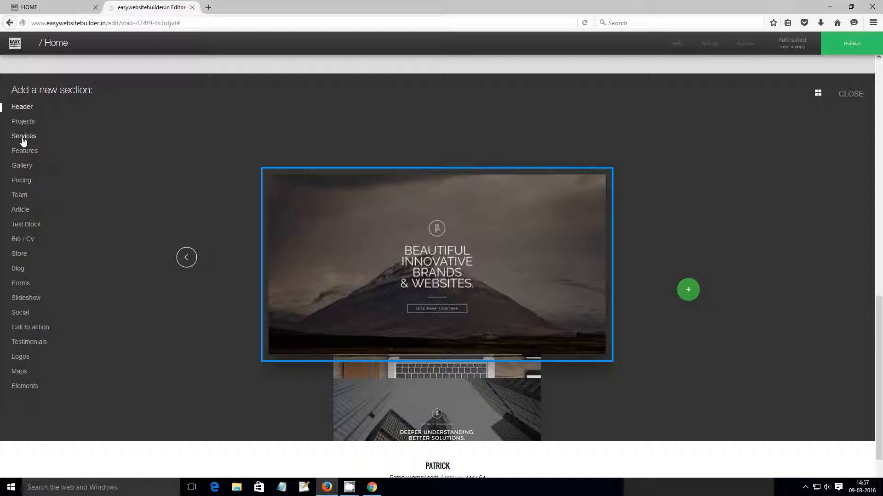
click(24, 137)
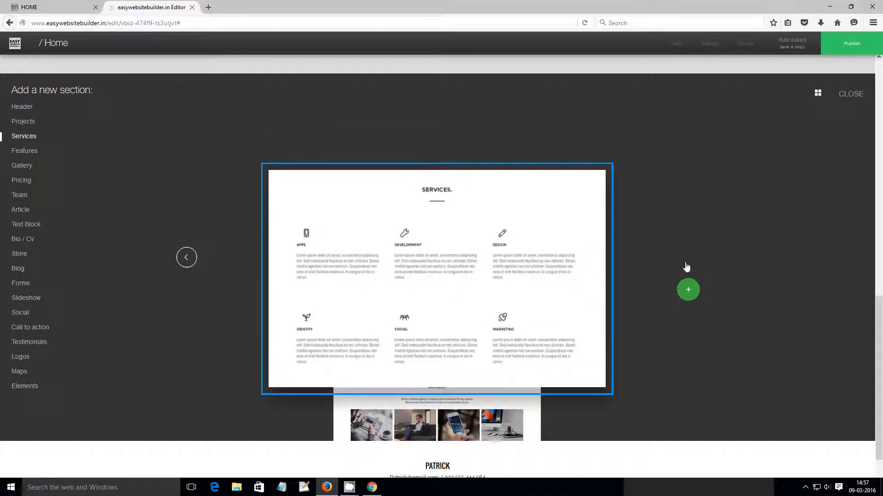
scroll(685, 263, down, 2)
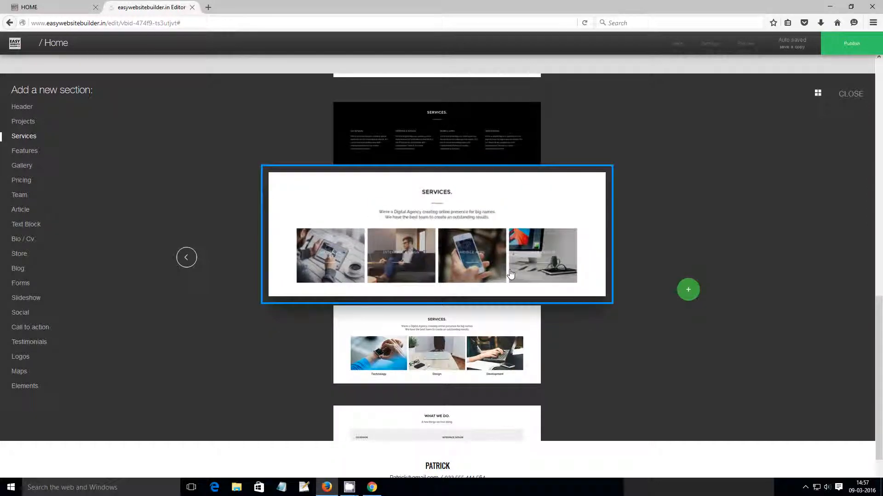
click(510, 275)
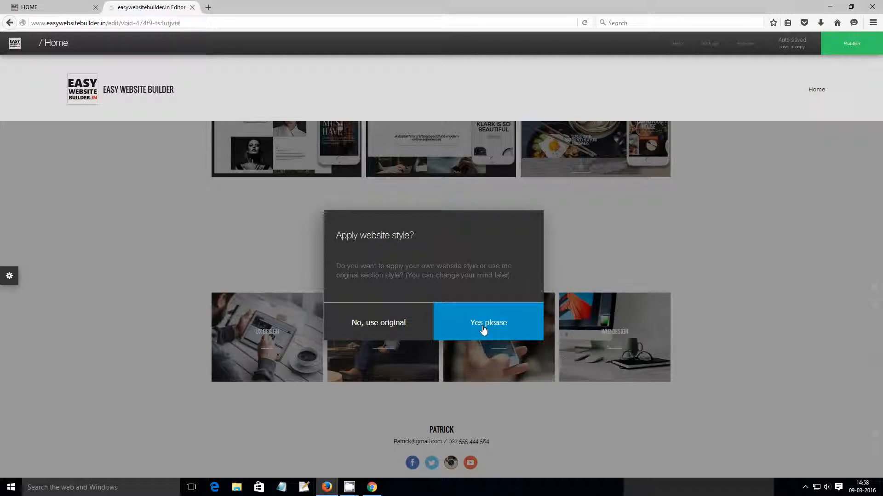
click(482, 329)
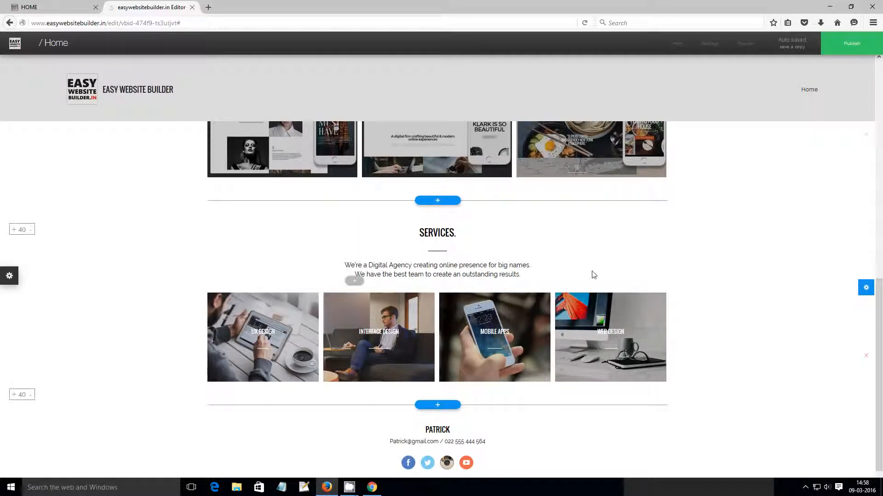
- Delete the Services title from the newly added section
scroll(430, 286, up, 2)
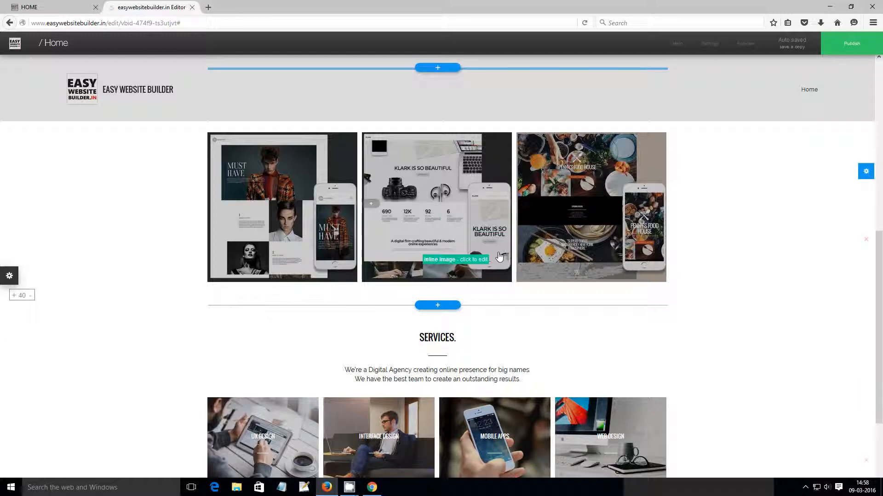
scroll(548, 331, down, 2)
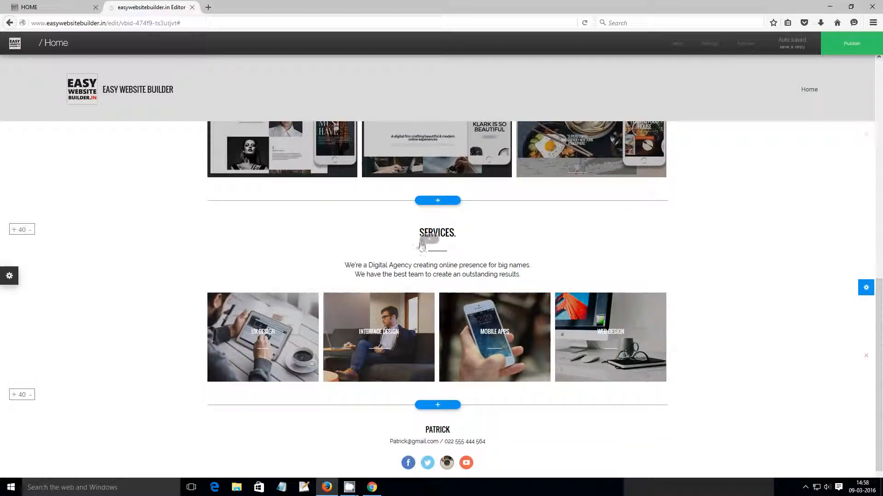
click(442, 233)
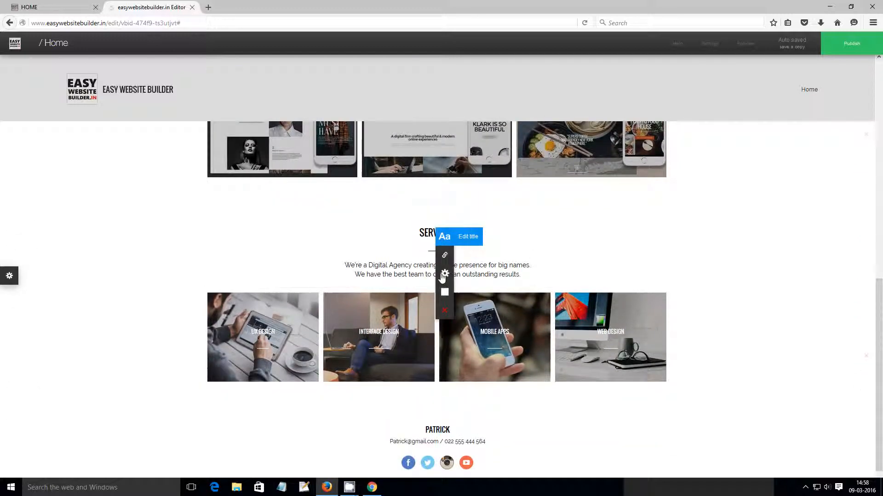
click(445, 312)
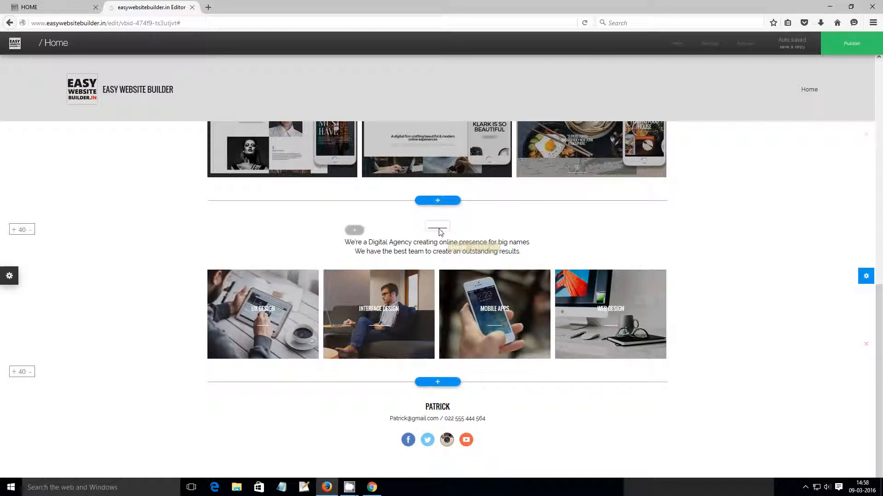
- Delete the divider line and the subtitle text above the four tiles in the newly added section
click(439, 230)
click(445, 292)
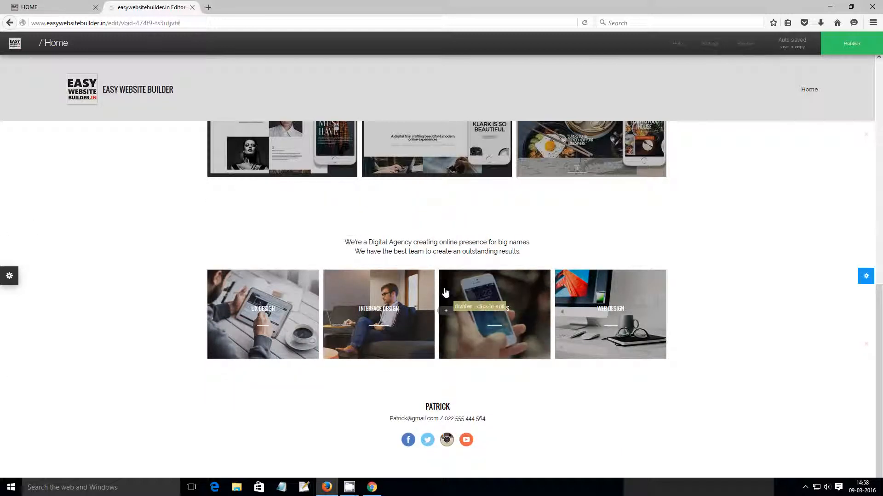
click(442, 251)
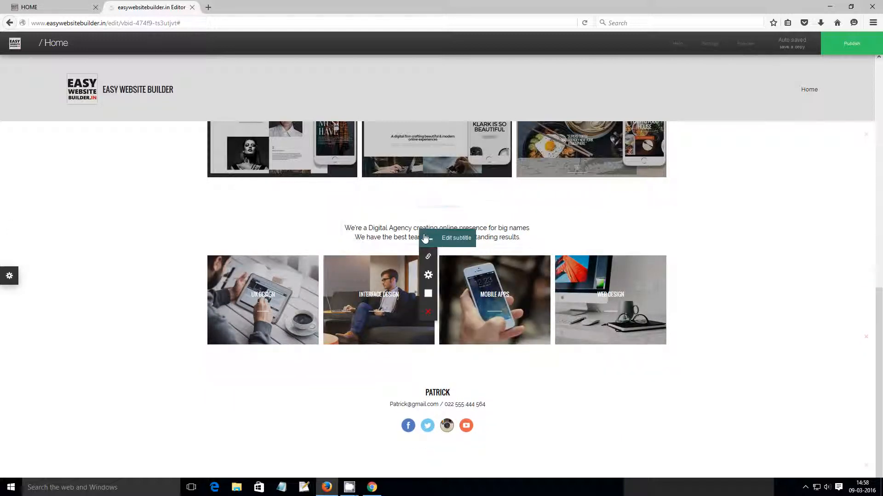
click(430, 313)
click(477, 326)
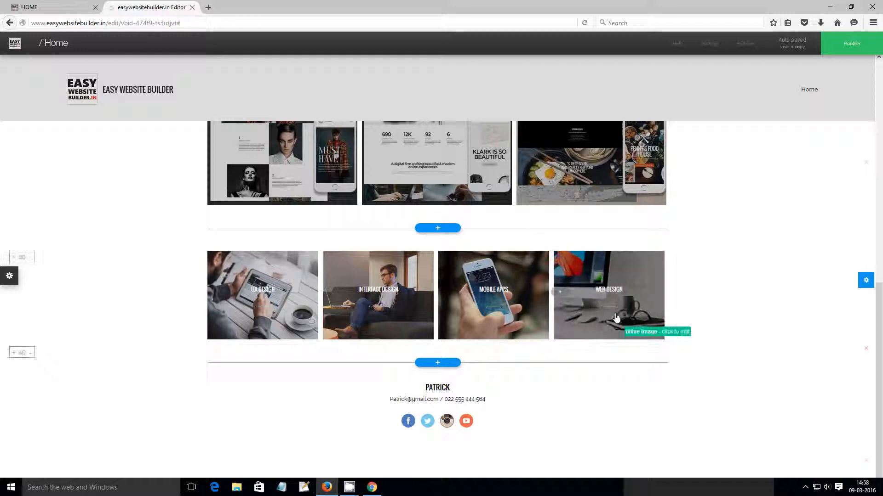
- Delete the Web Design tile from the new section and remove the titles from the remaining three tiles
click(617, 322)
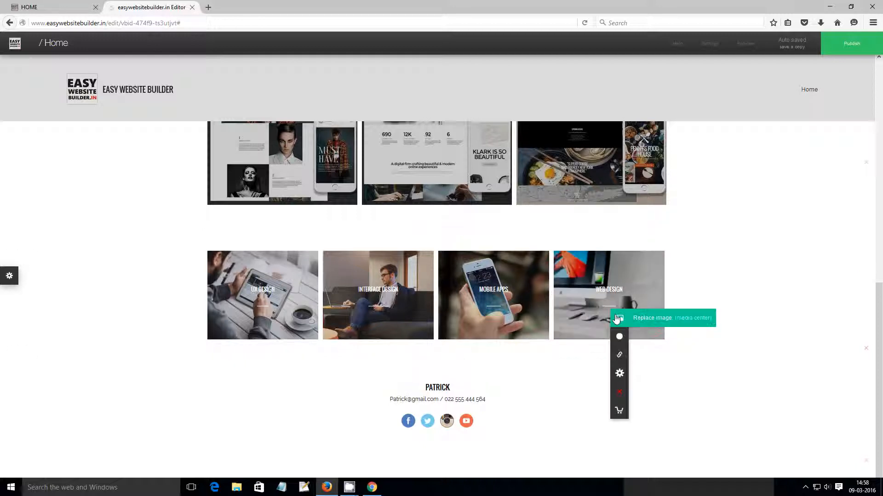
click(618, 393)
click(477, 322)
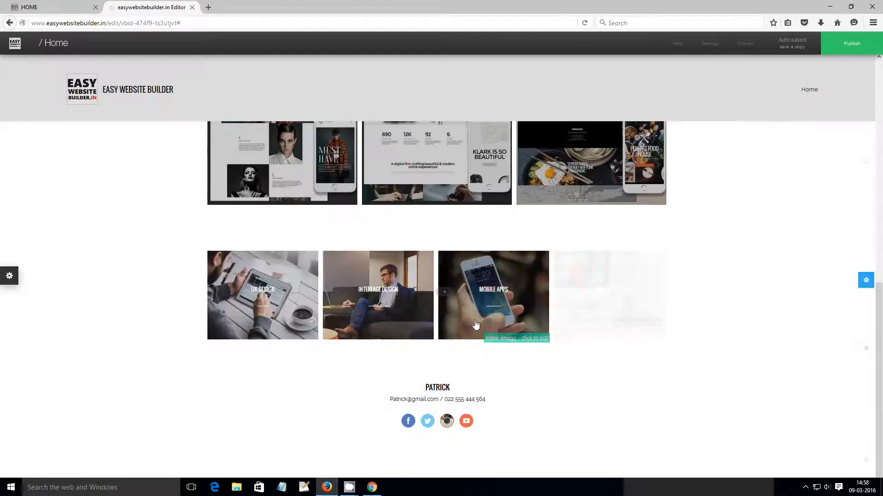
click(600, 309)
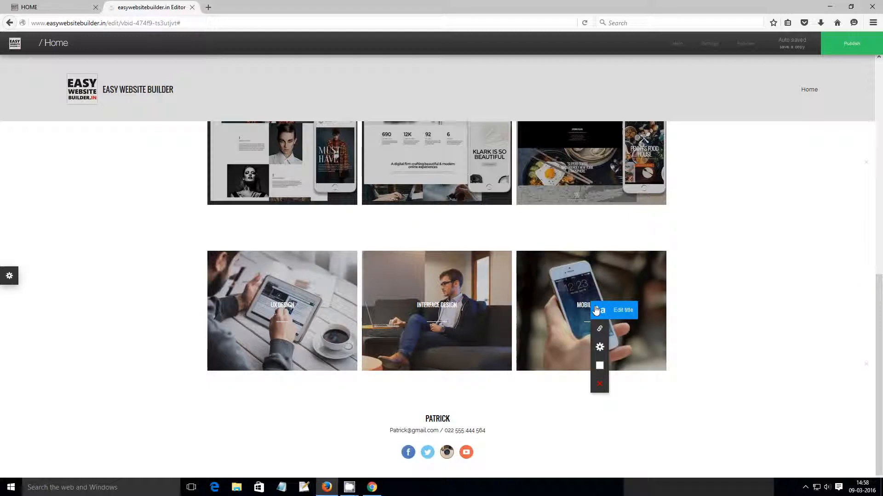
click(599, 385)
click(479, 331)
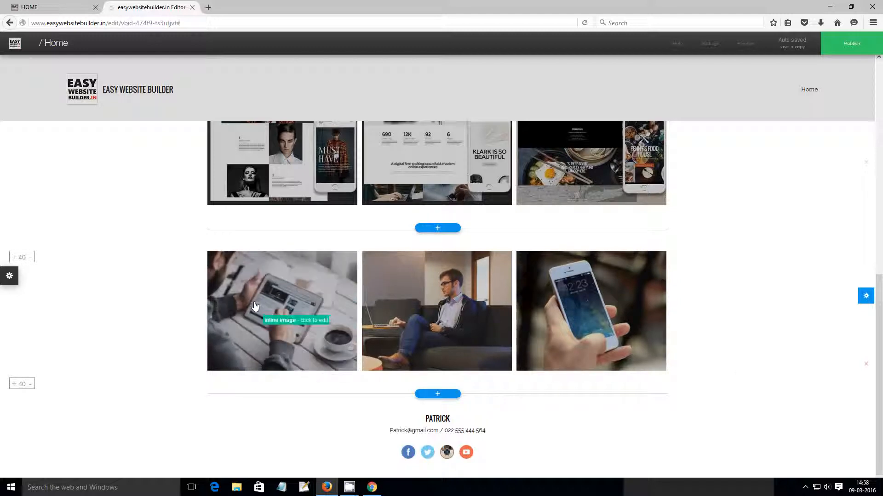
- Check the second row's first tile on the live home page and replace the new section's first image with Product 8
click(63, 7)
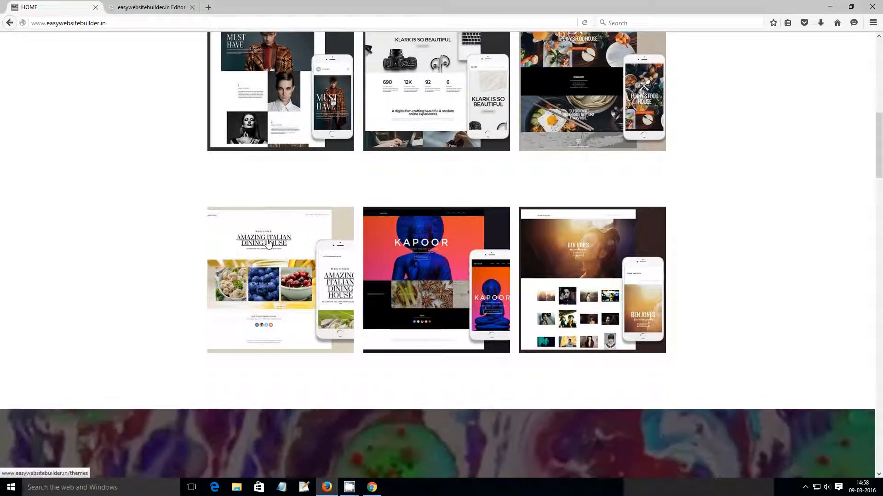
click(133, 8)
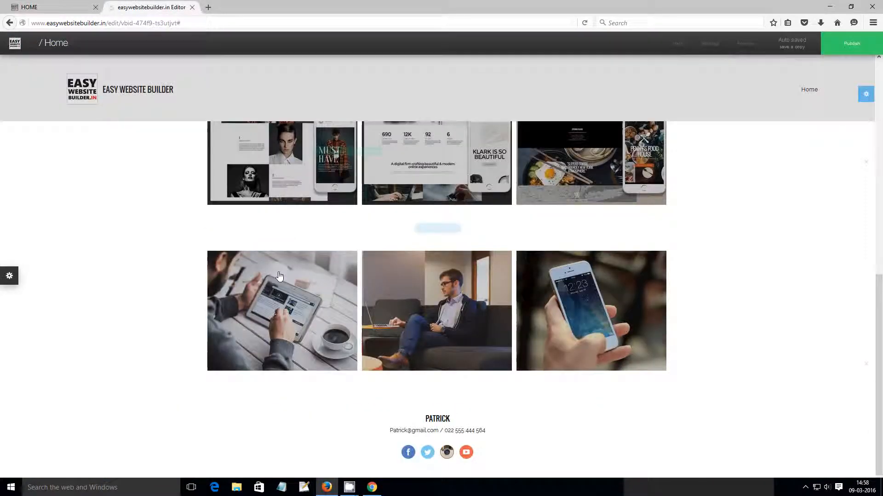
click(286, 315)
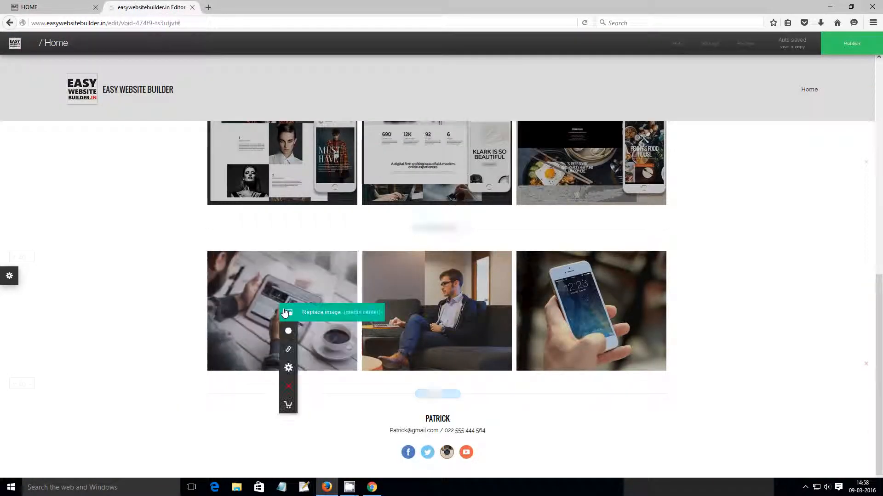
click(312, 317)
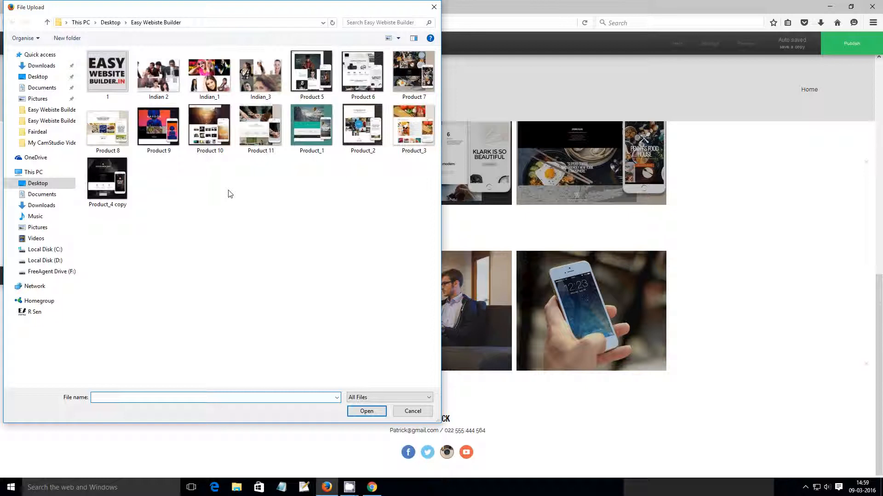
click(114, 129)
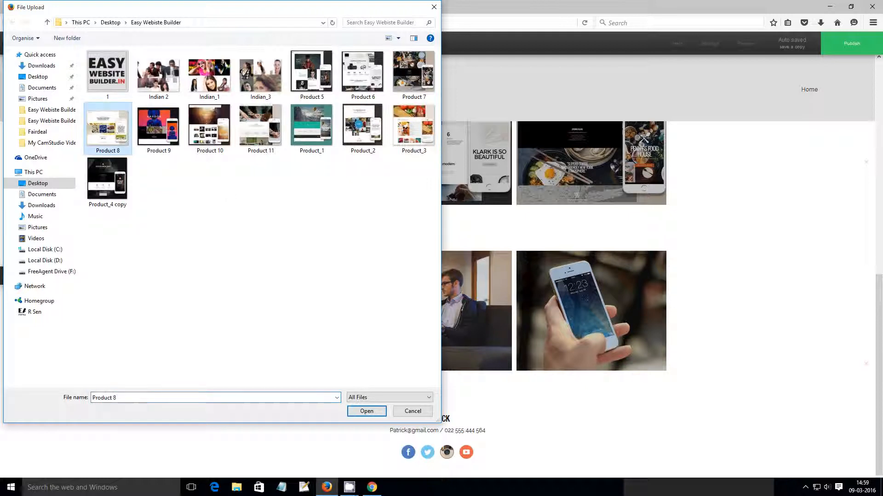
click(365, 410)
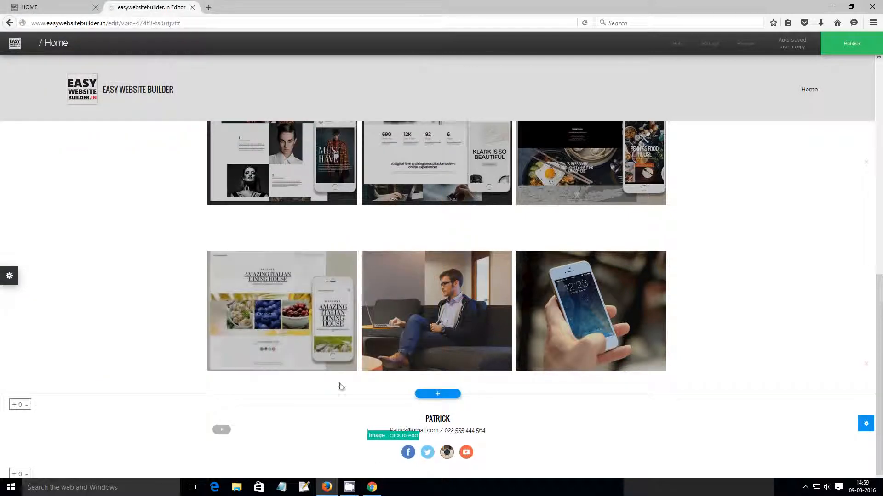
- Check the second row's middle tile on the live home page and replace the new section's middle image with Product 9
click(73, 8)
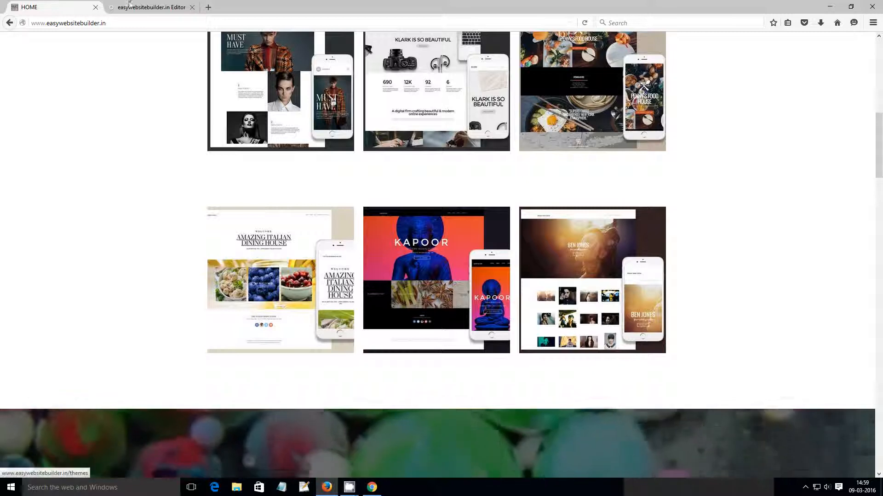
key(ctrl+Tab)
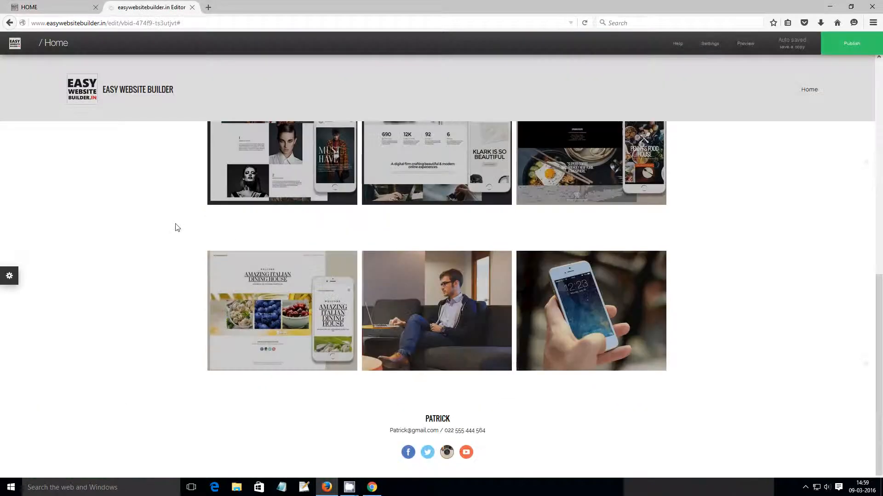
click(425, 309)
click(450, 313)
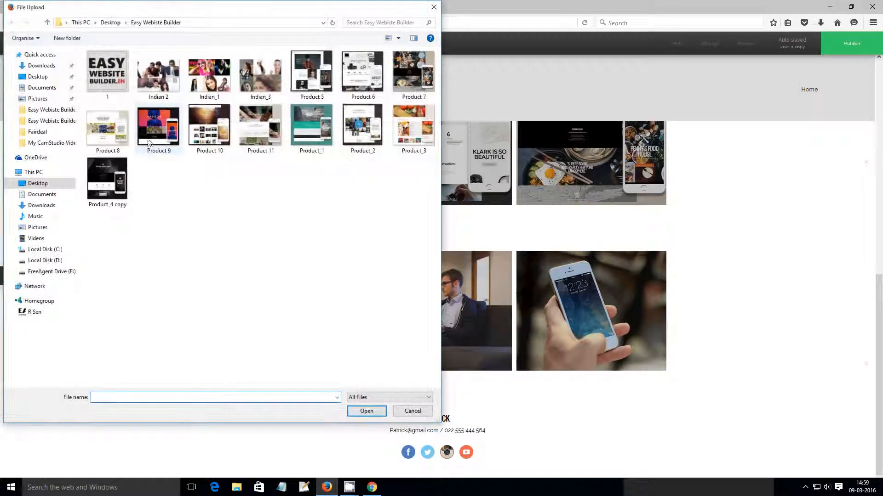
click(145, 128)
click(367, 411)
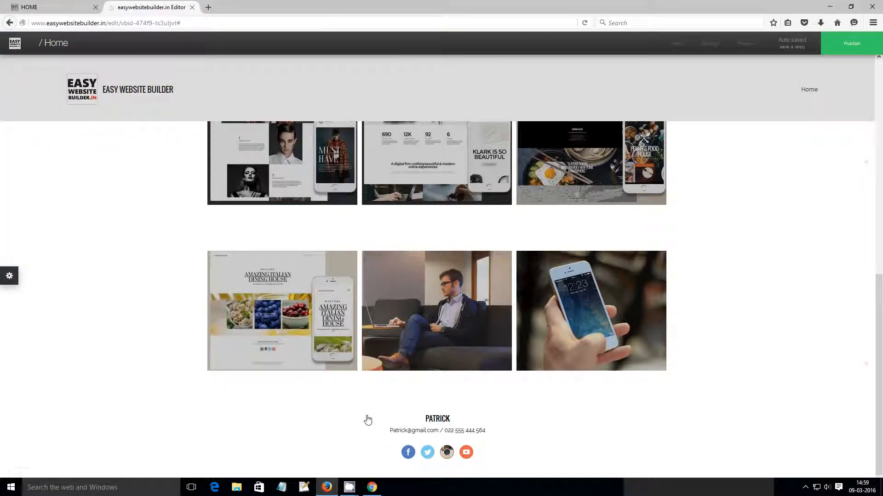
- Check the second row's last tile on the live home page and replace the new section's third image with Product 10
click(65, 10)
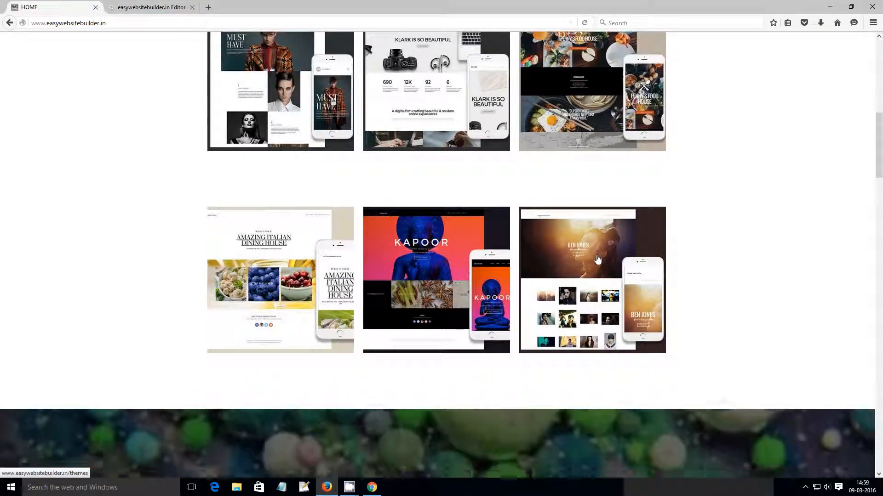
click(158, 7)
click(559, 307)
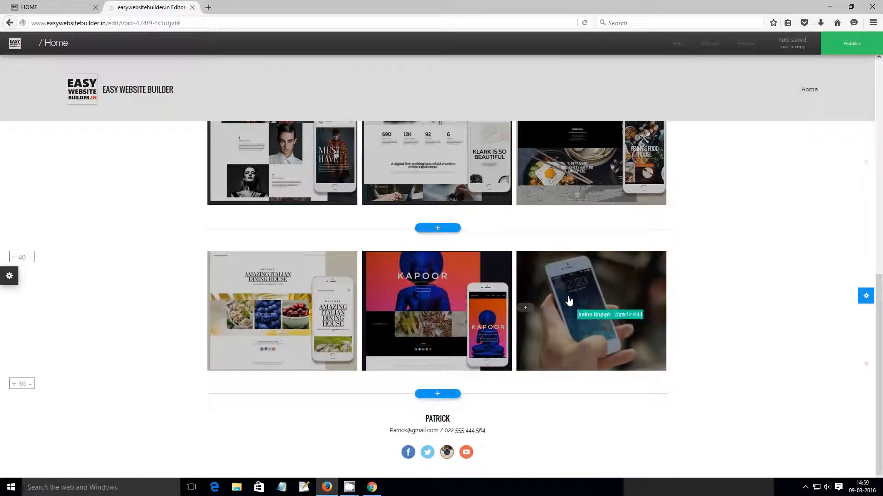
click(573, 301)
click(601, 301)
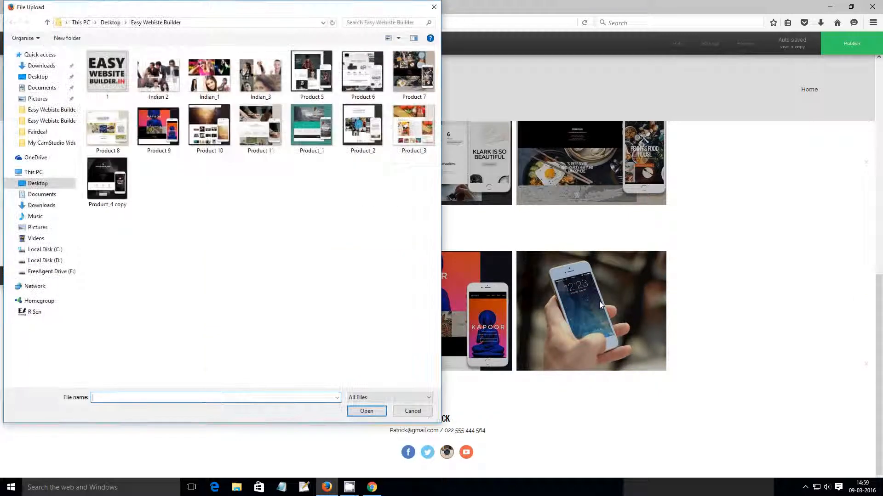
click(228, 155)
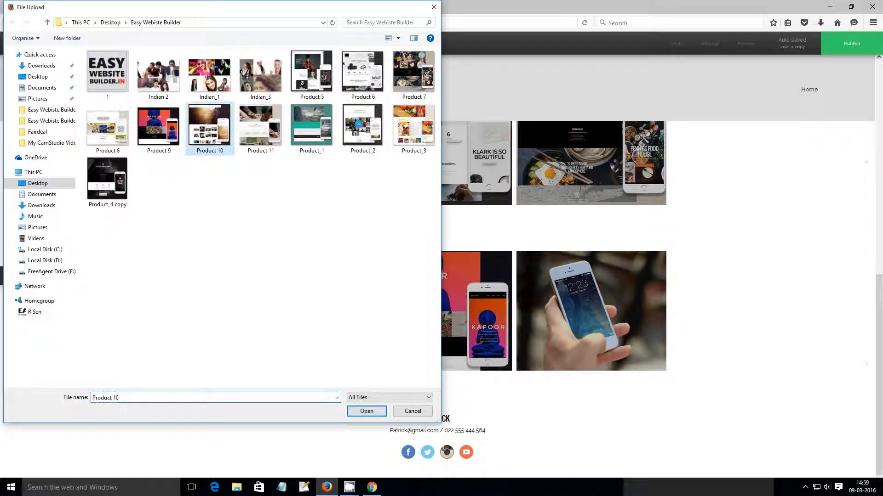
click(367, 411)
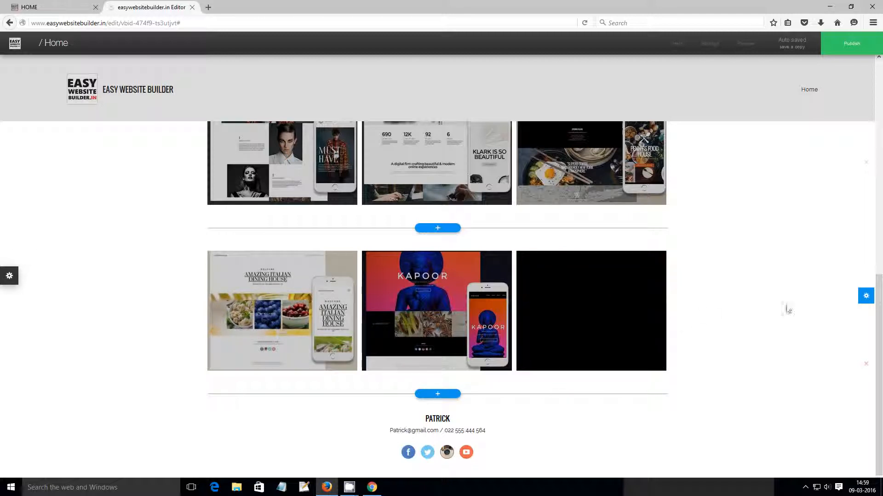
- Set the second tile row's items height to 1.0, compare it with the live home page and close its settings
click(865, 297)
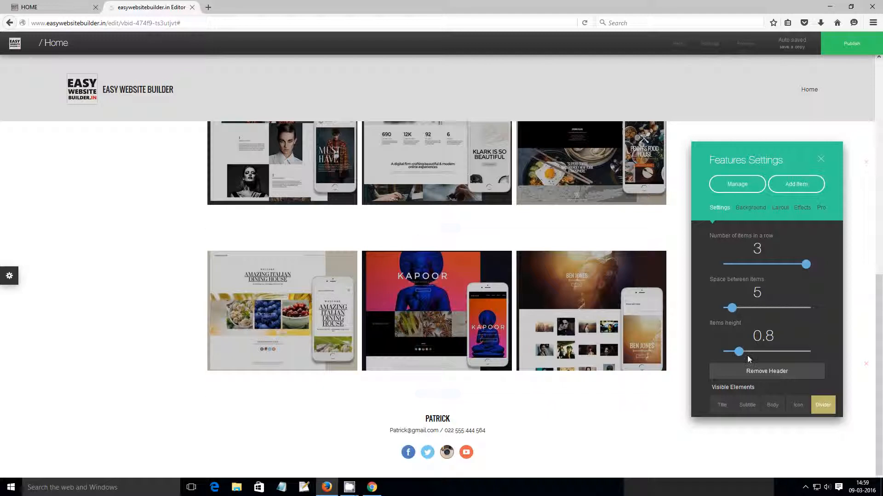
drag(739, 351, 742, 352)
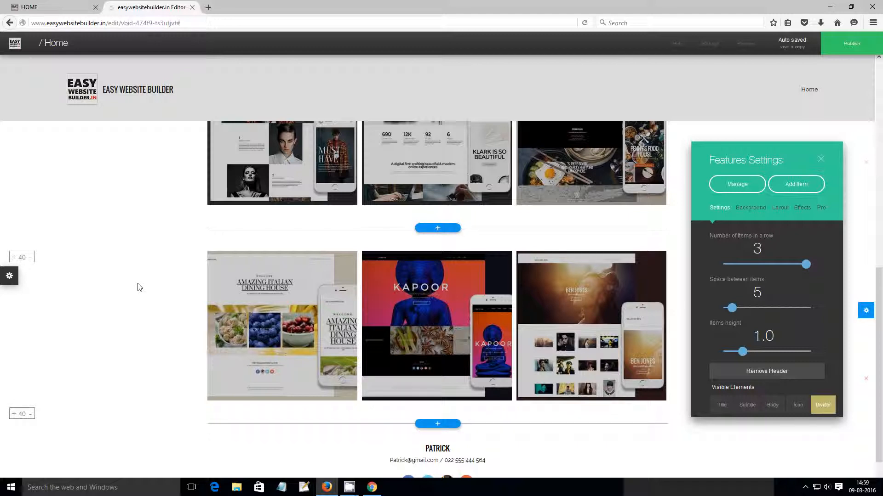
click(46, 7)
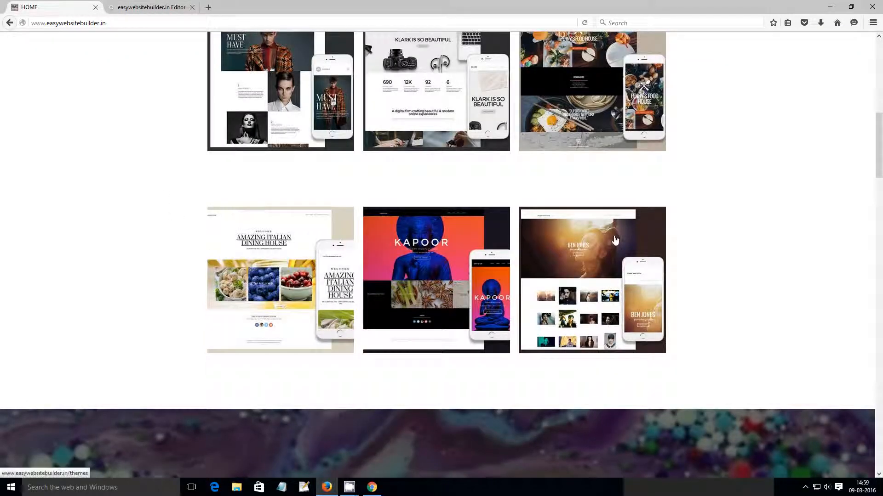
click(149, 7)
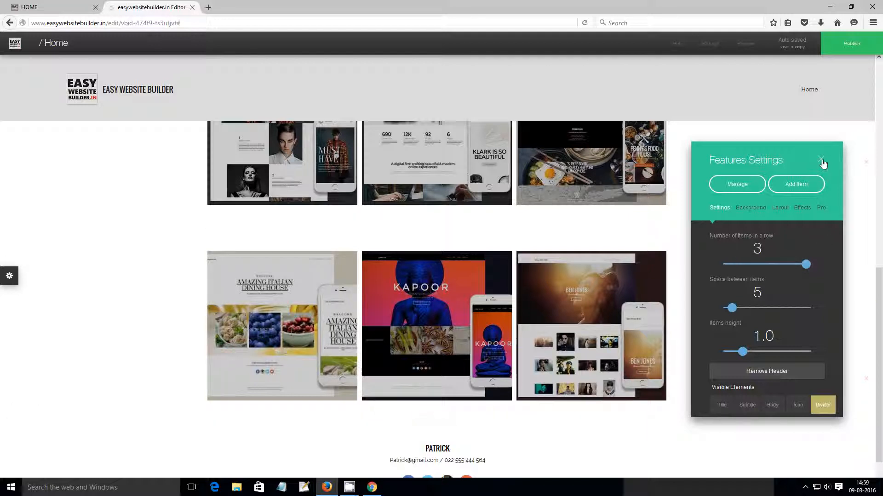
click(821, 162)
- Review both template tile rows and publish the website by updating its temporary URL
scroll(807, 249, down, 2)
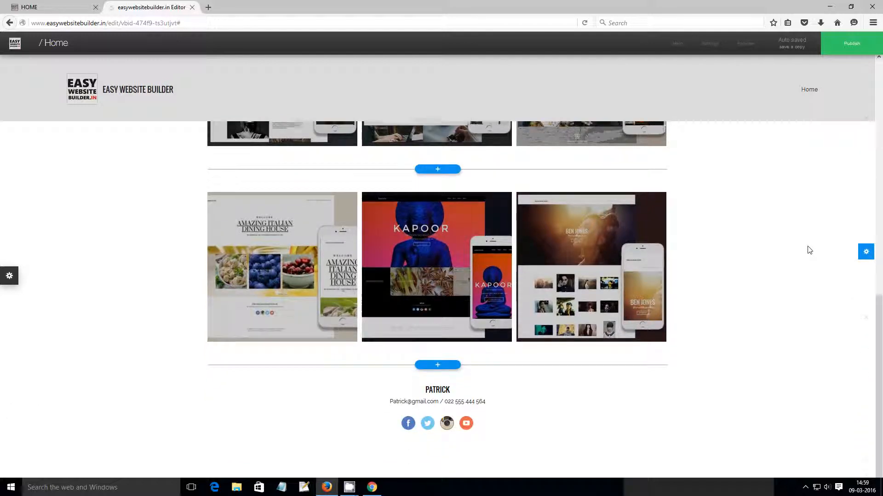
scroll(808, 249, up, 5)
scroll(807, 255, down, 4)
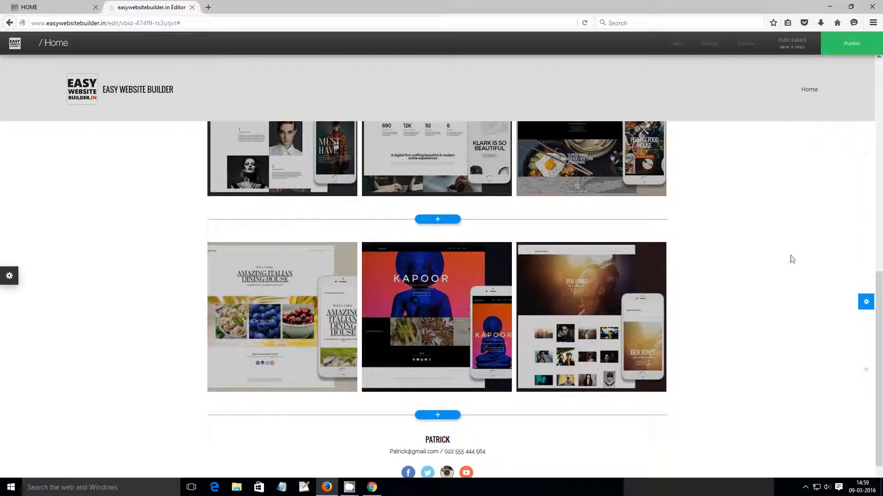
scroll(791, 260, up, 3)
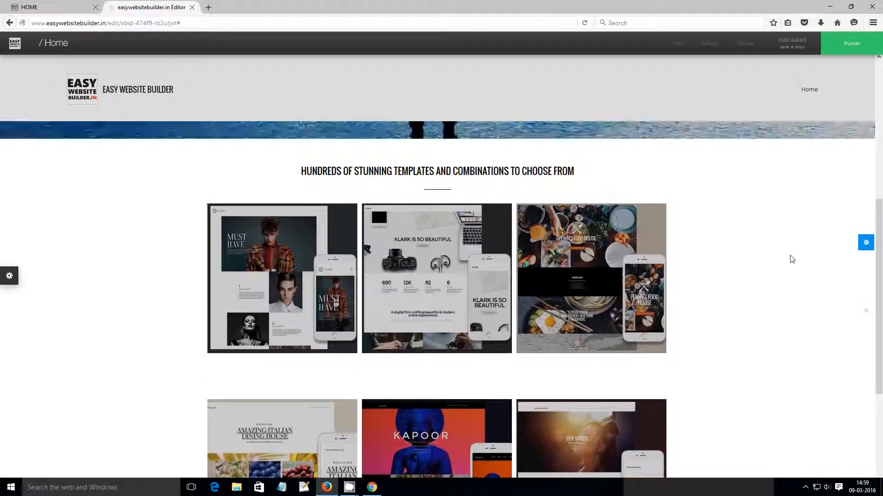
scroll(791, 260, down, 3)
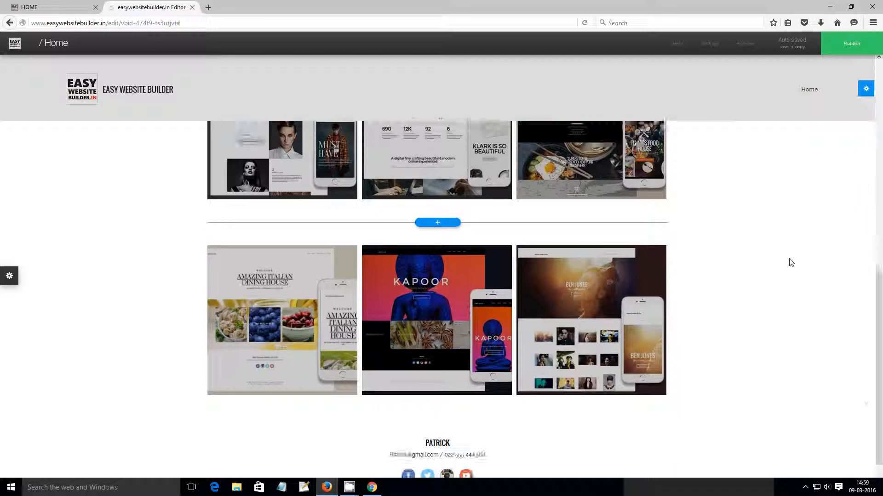
scroll(791, 263, down, 1)
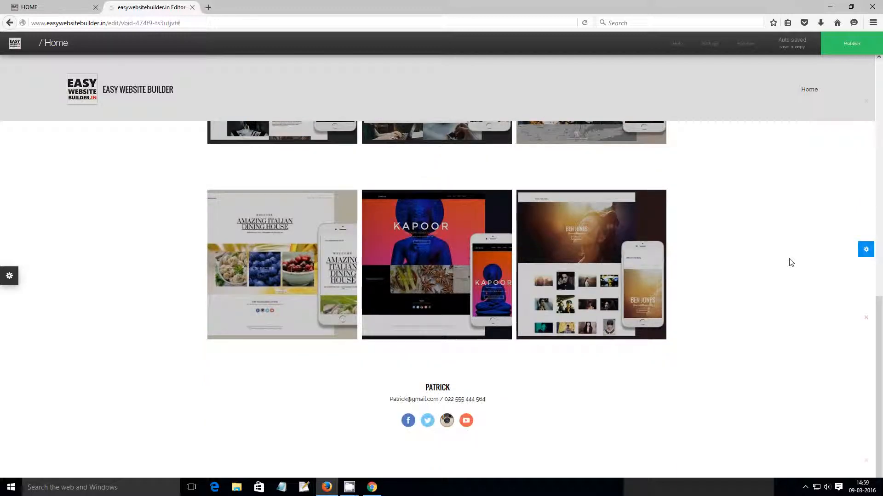
scroll(791, 262, up, 2)
click(851, 43)
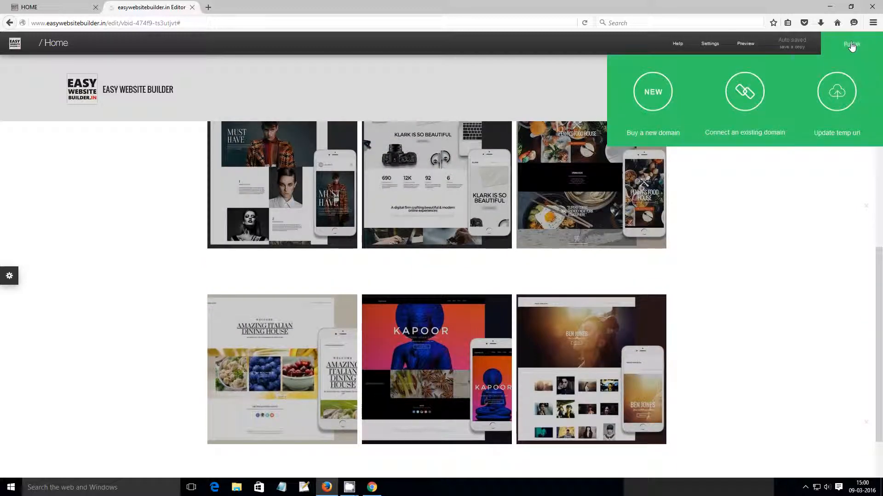
click(836, 91)
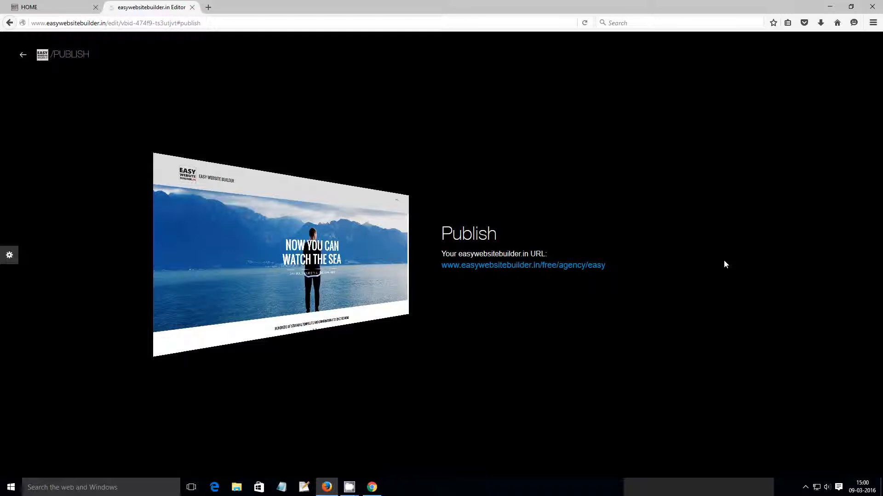
mouse_move(349, 487)
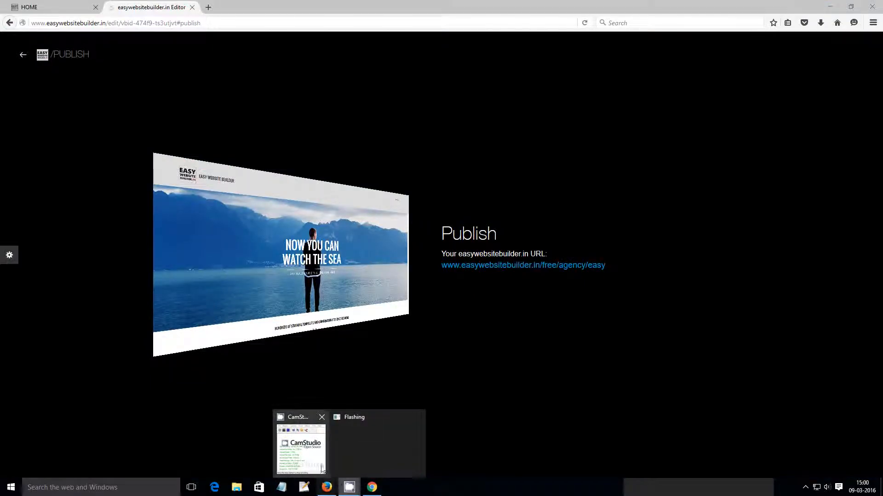
click(350, 491)
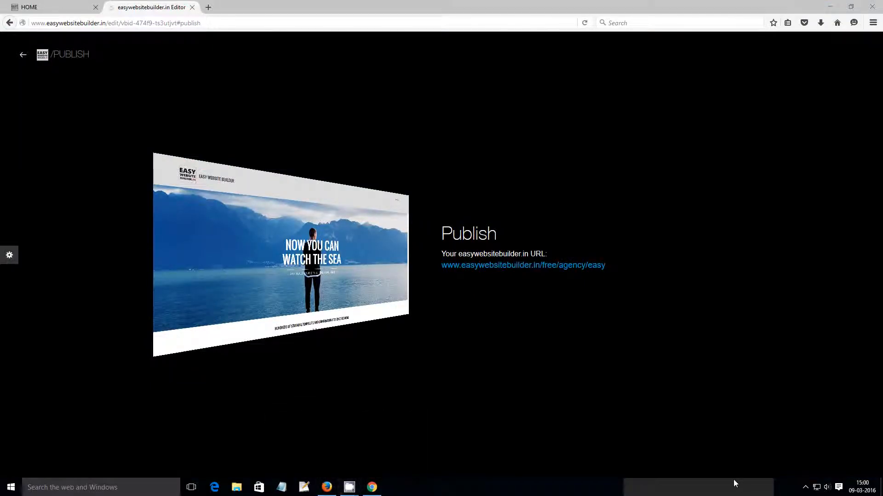